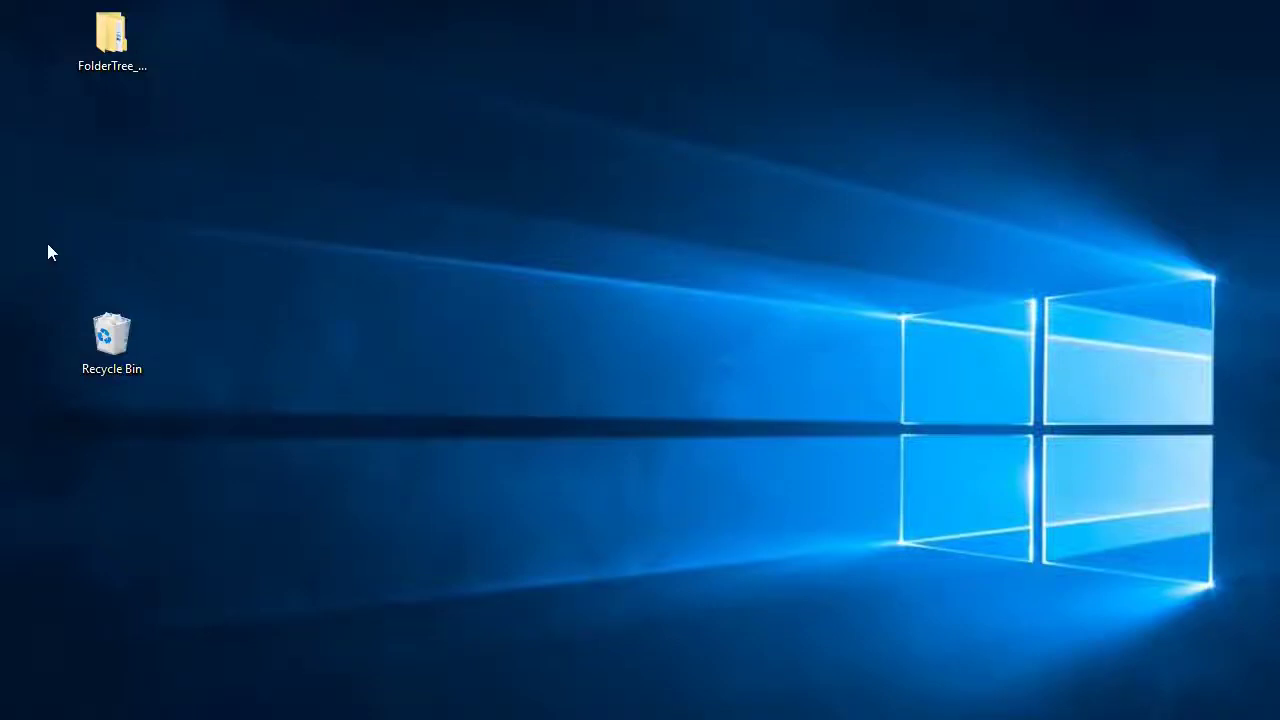
- Browse FolderTree_MasterSet into Ajay's 2015 Blueberry folder and back to the top
{"action": "double_click", "coordinate": [115, 60]}
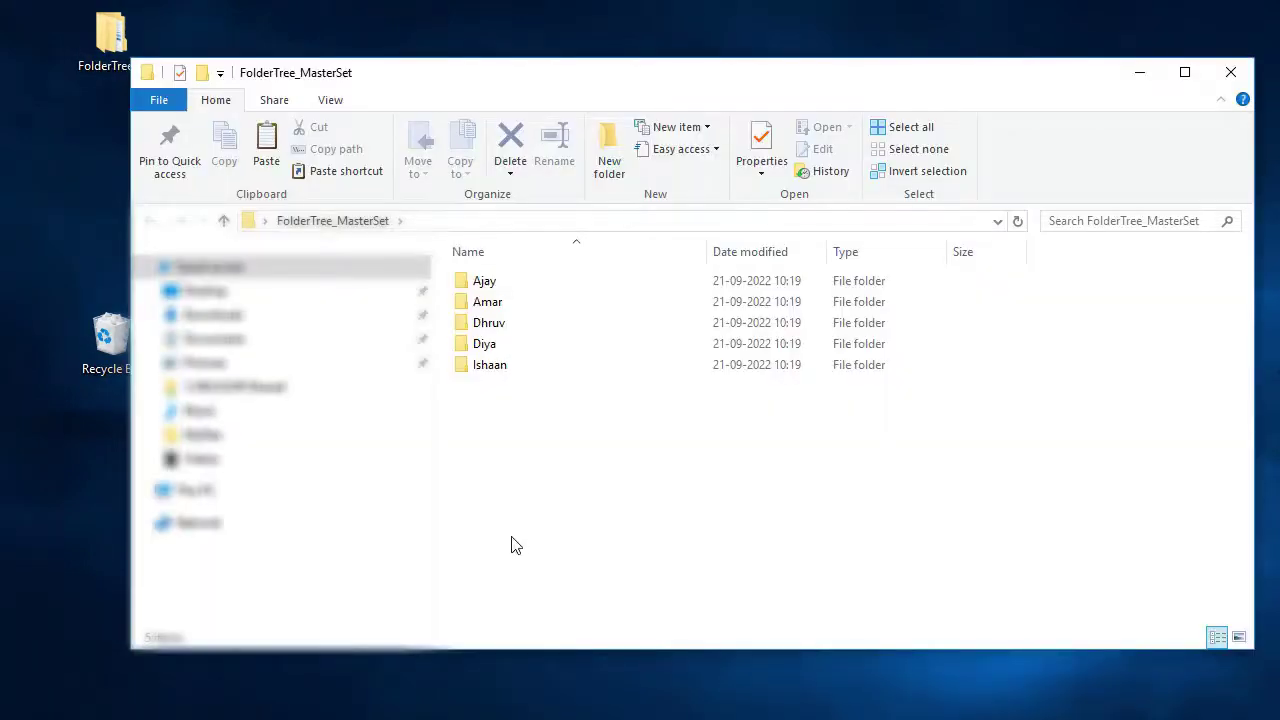
{"action": "double_click", "coordinate": [501, 285]}
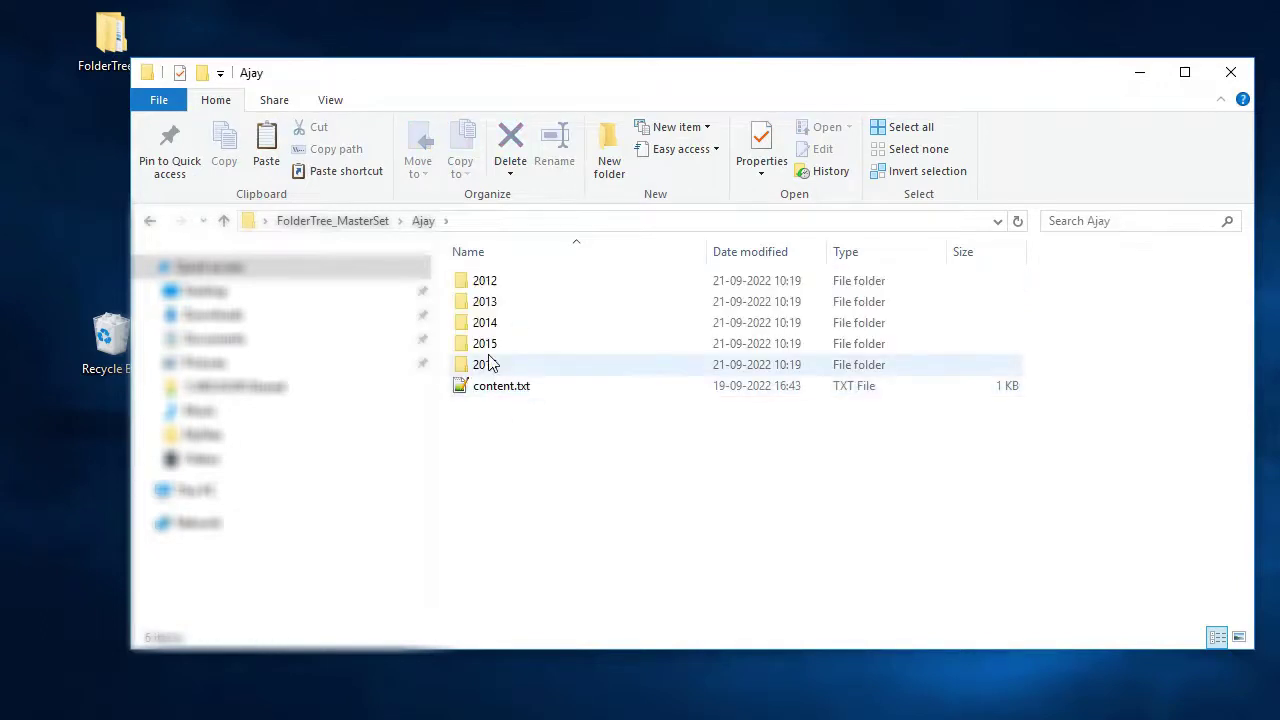
{"action": "double_click", "coordinate": [490, 344]}
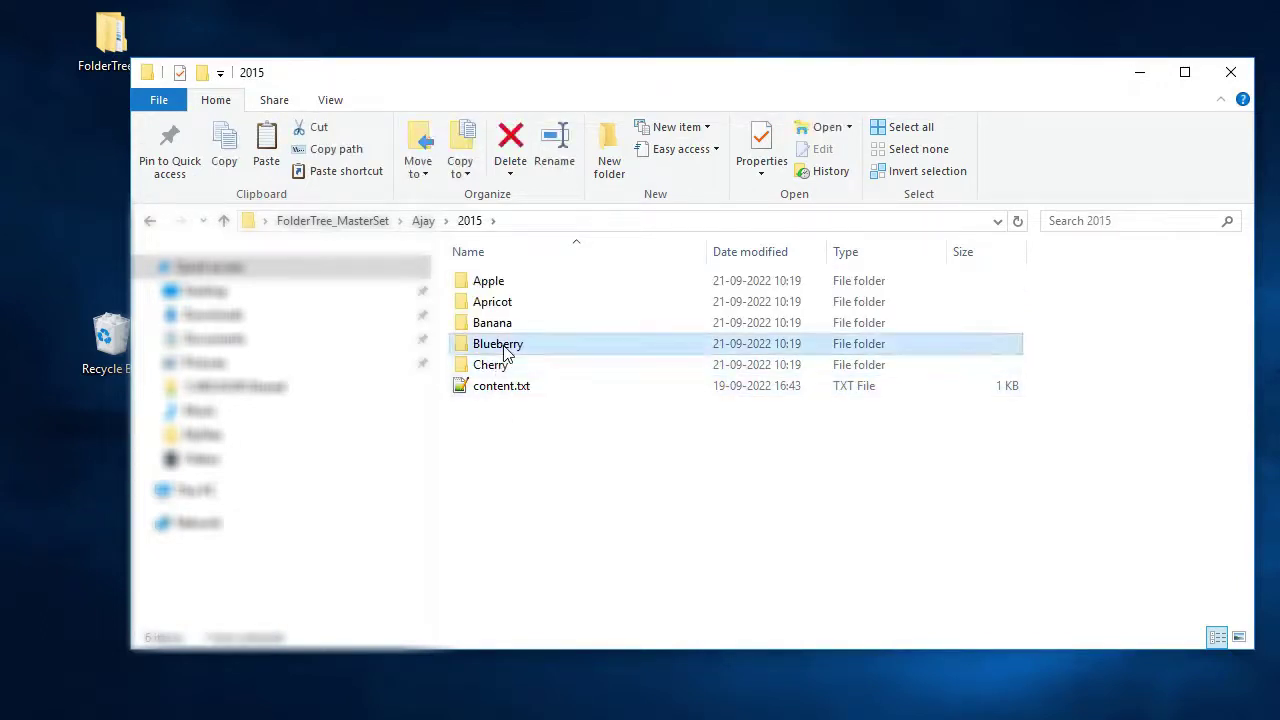
{"action": "double_click", "coordinate": [503, 346]}
{"action": "left_click", "coordinate": [343, 222]}
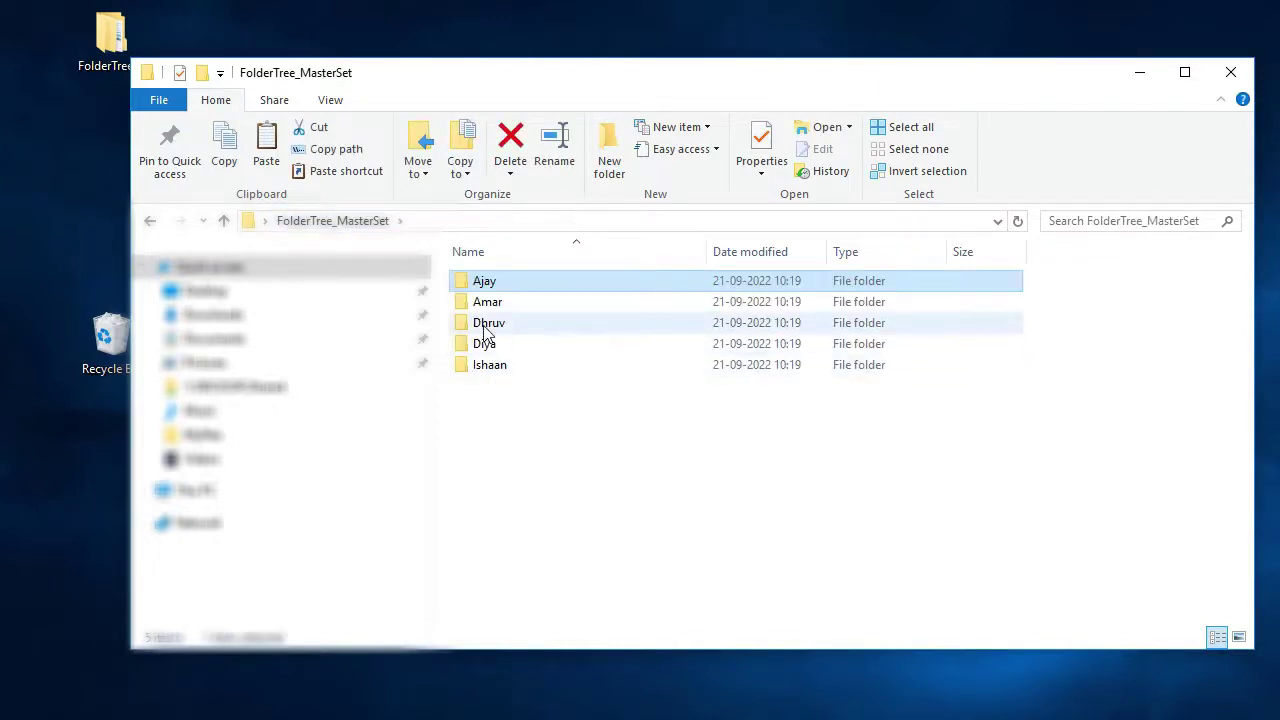
- Browse into Diya's 2015 Banana folder, return to the top, and close the window
{"action": "double_click", "coordinate": [486, 345]}
{"action": "double_click", "coordinate": [490, 344]}
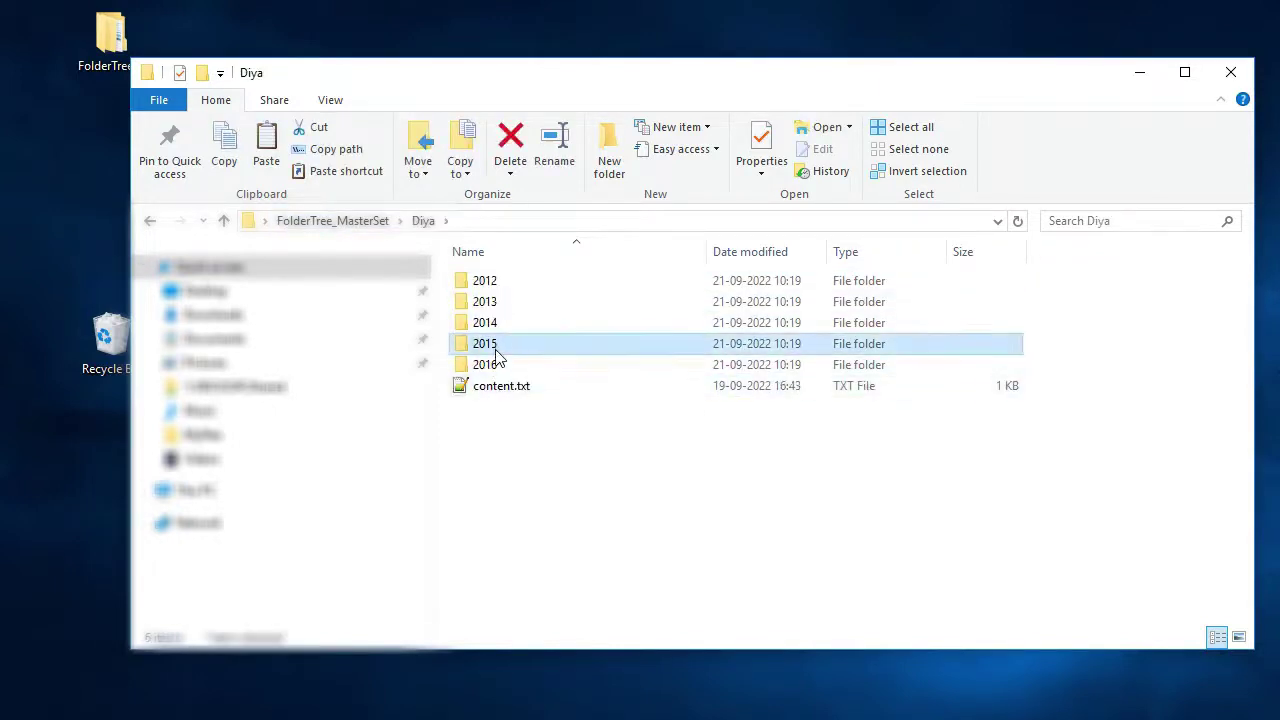
{"action": "double_click", "coordinate": [486, 322]}
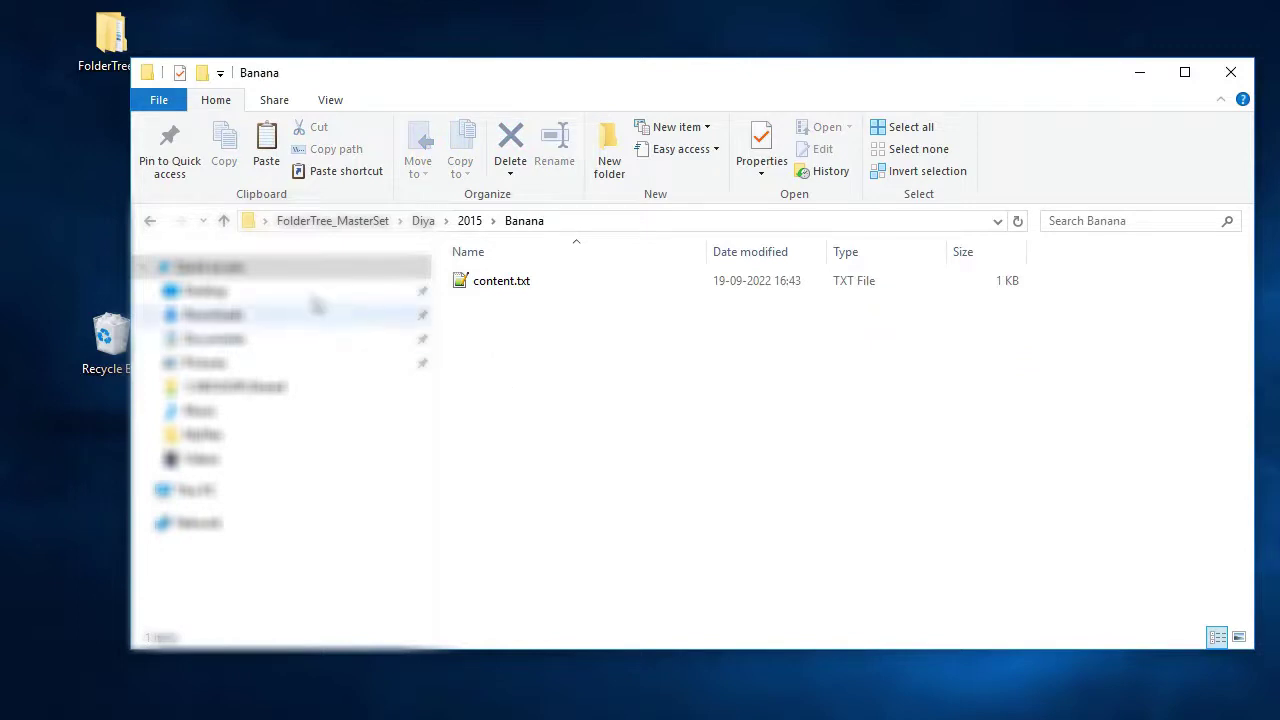
{"action": "left_click", "coordinate": [354, 222]}
{"action": "left_click", "coordinate": [566, 481]}
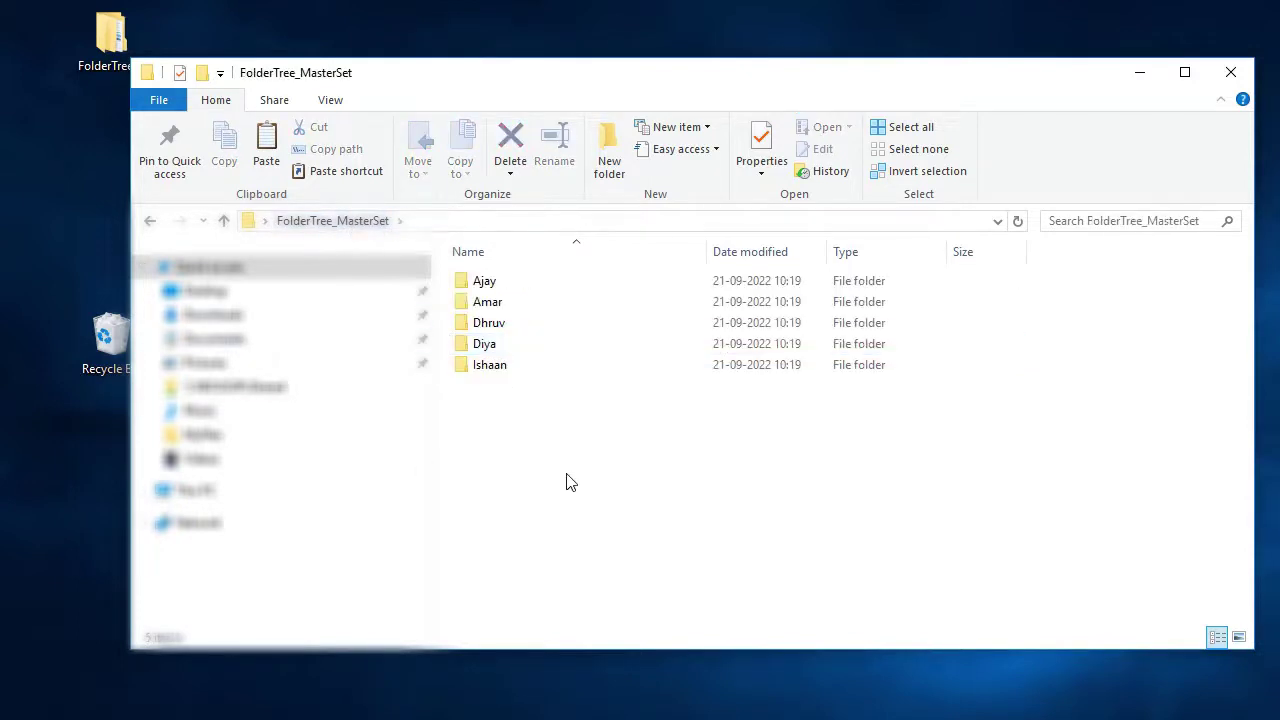
{"action": "left_click", "coordinate": [1231, 72]}
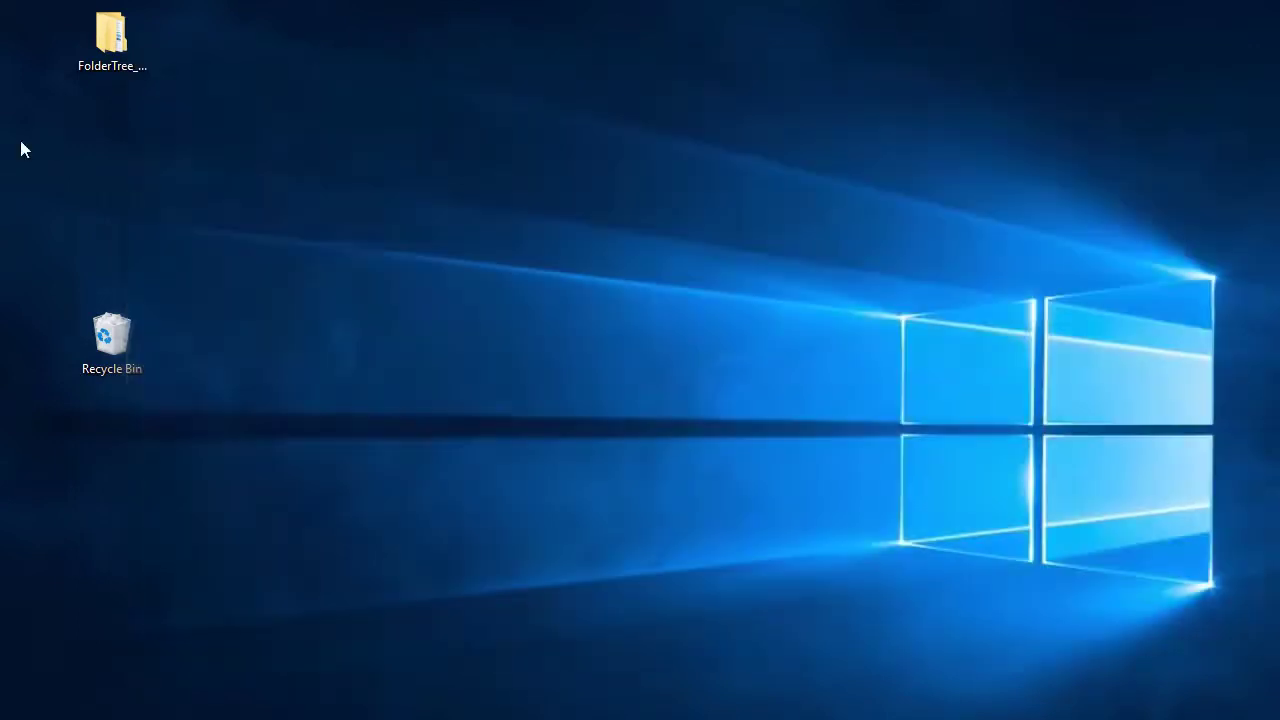
- Run tree in PowerShell inside FolderTree_MasterSet to list the whole folder structure
{"action": "right_click", "coordinate": [123, 46]}
{"action": "left_click", "coordinate": [192, 130]}
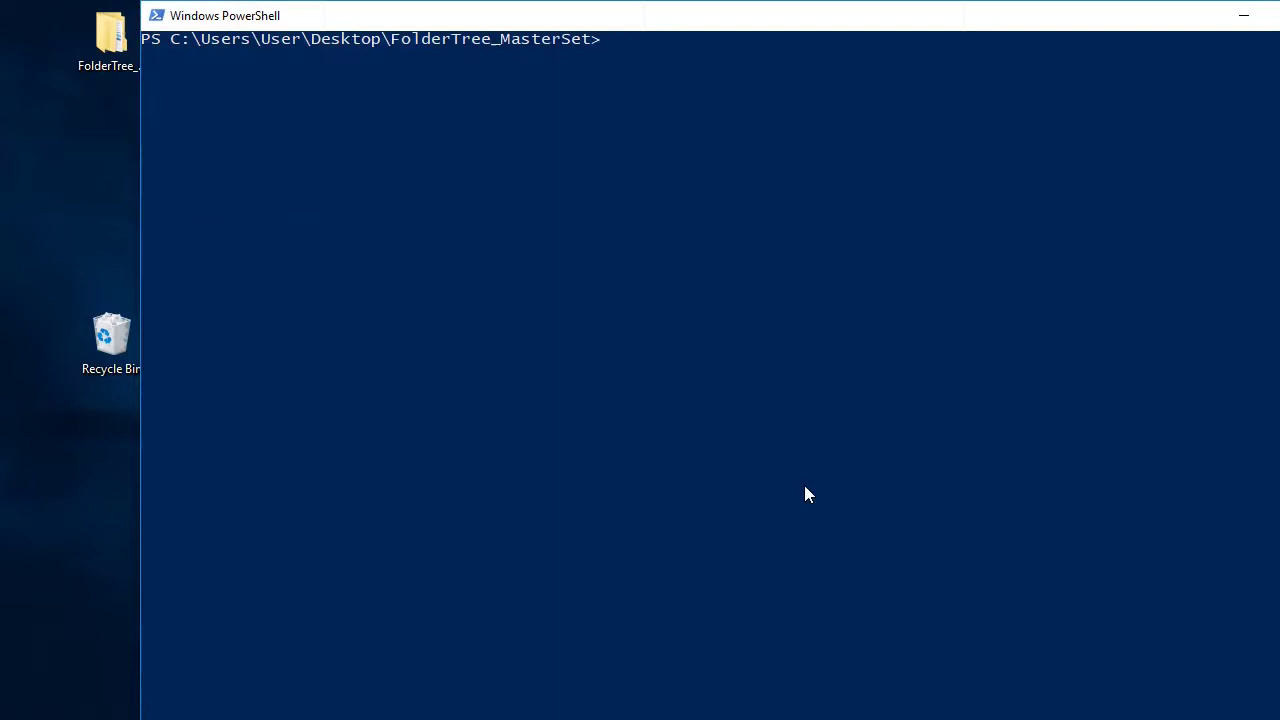
{"action": "type", "text": "tree"}
{"action": "key", "text": "Return"}
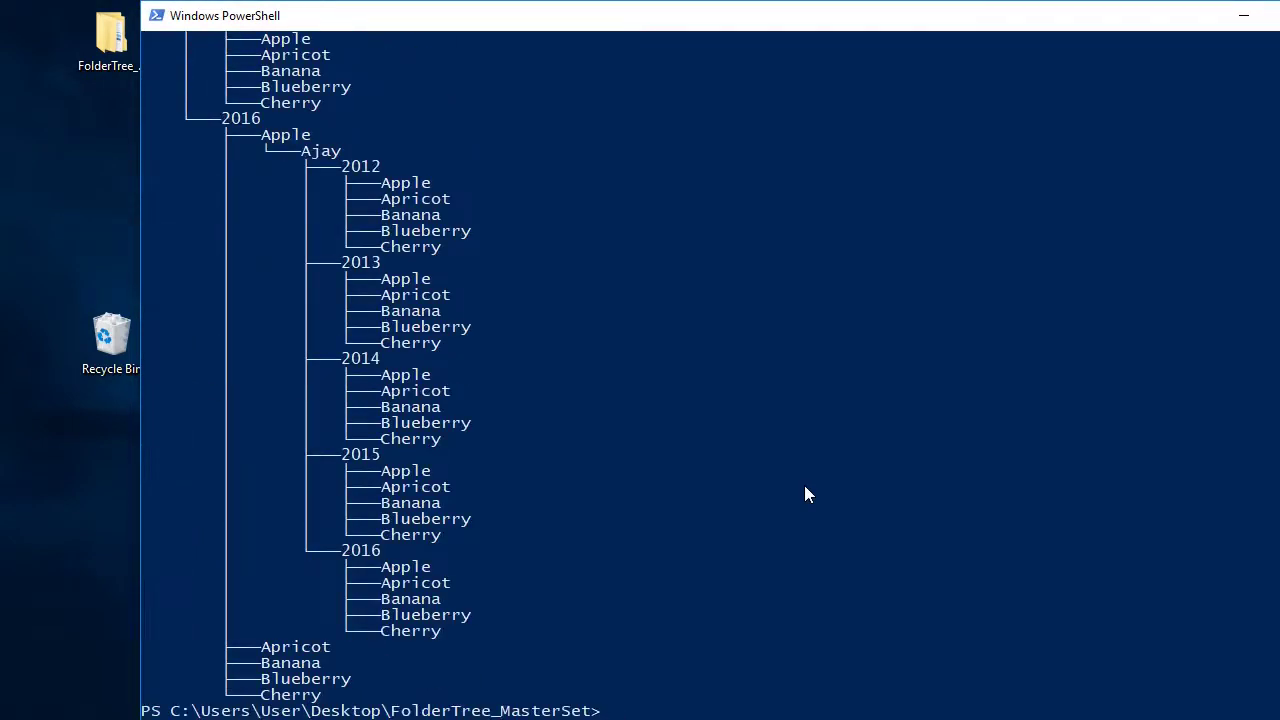
{"action": "scroll", "coordinate": [663, 438], "scroll_direction": "up", "scroll_amount": 2}
{"action": "scroll", "coordinate": [700, 448], "scroll_direction": "up", "scroll_amount": 12}
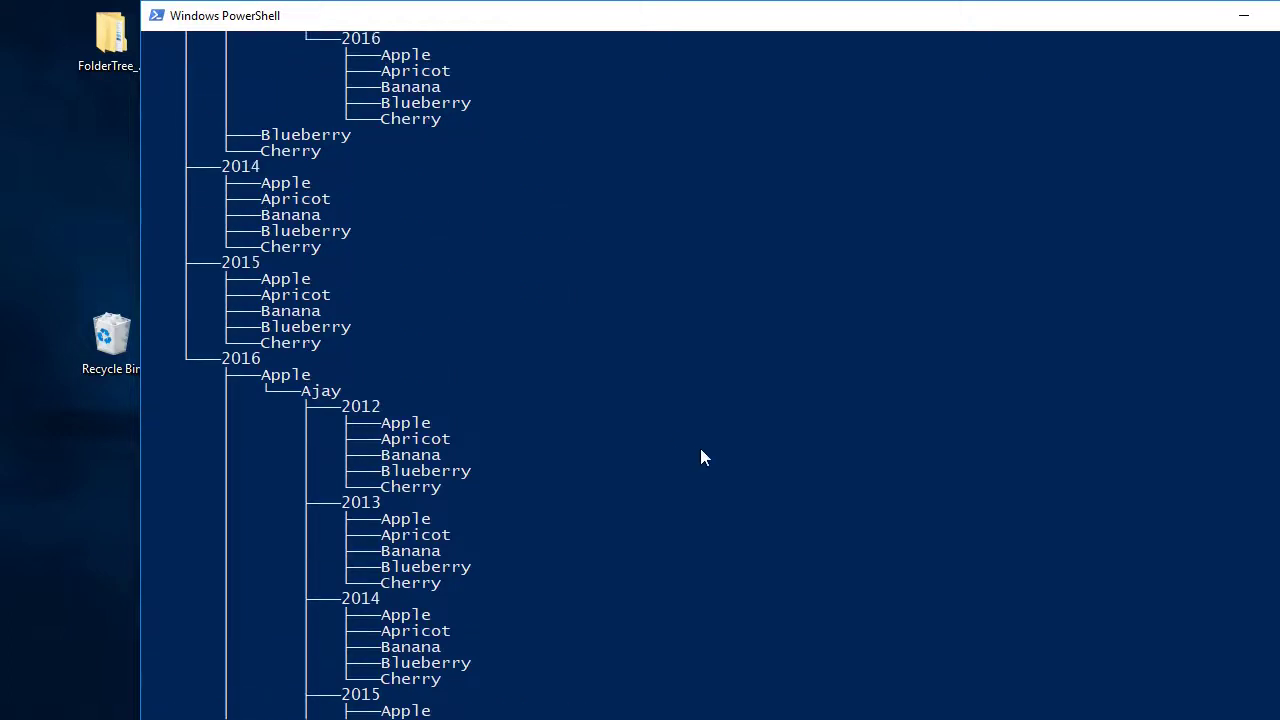
{"action": "scroll", "coordinate": [701, 450], "scroll_direction": "up", "scroll_amount": 15}
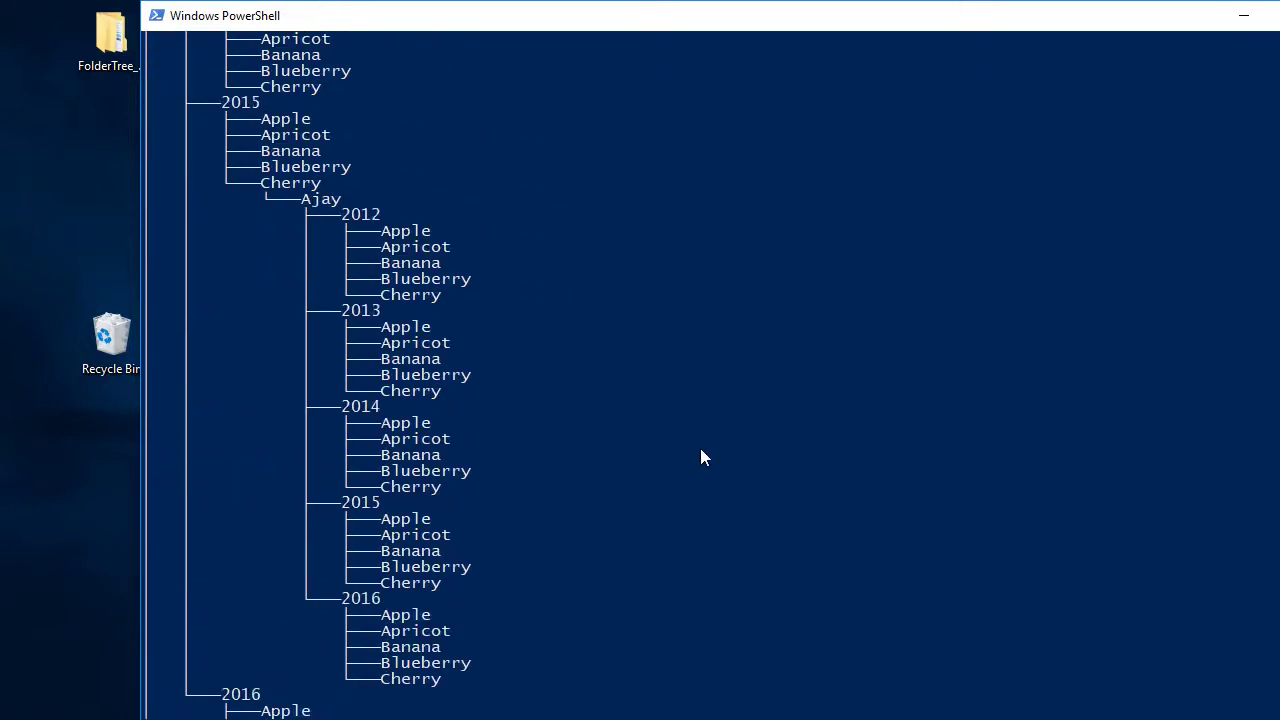
{"action": "scroll", "coordinate": [701, 457], "scroll_direction": "up", "scroll_amount": 2}
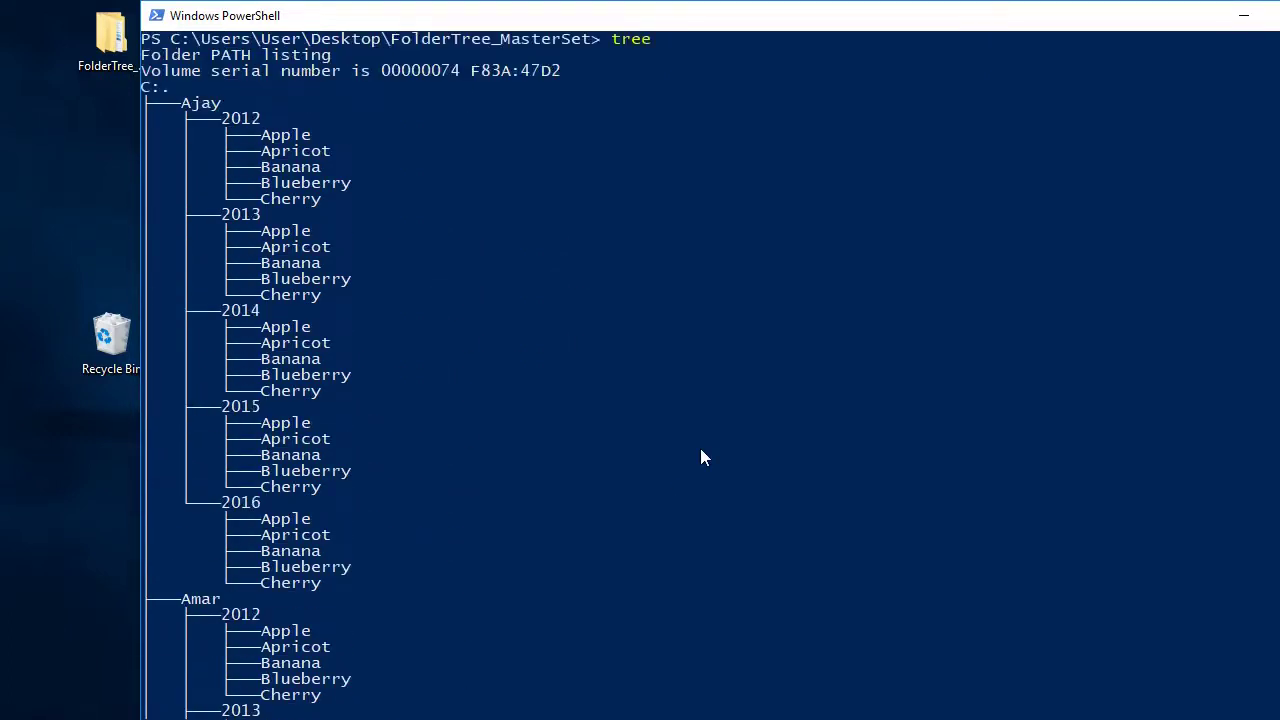
{"action": "scroll", "coordinate": [701, 457], "scroll_direction": "down", "scroll_amount": 7}
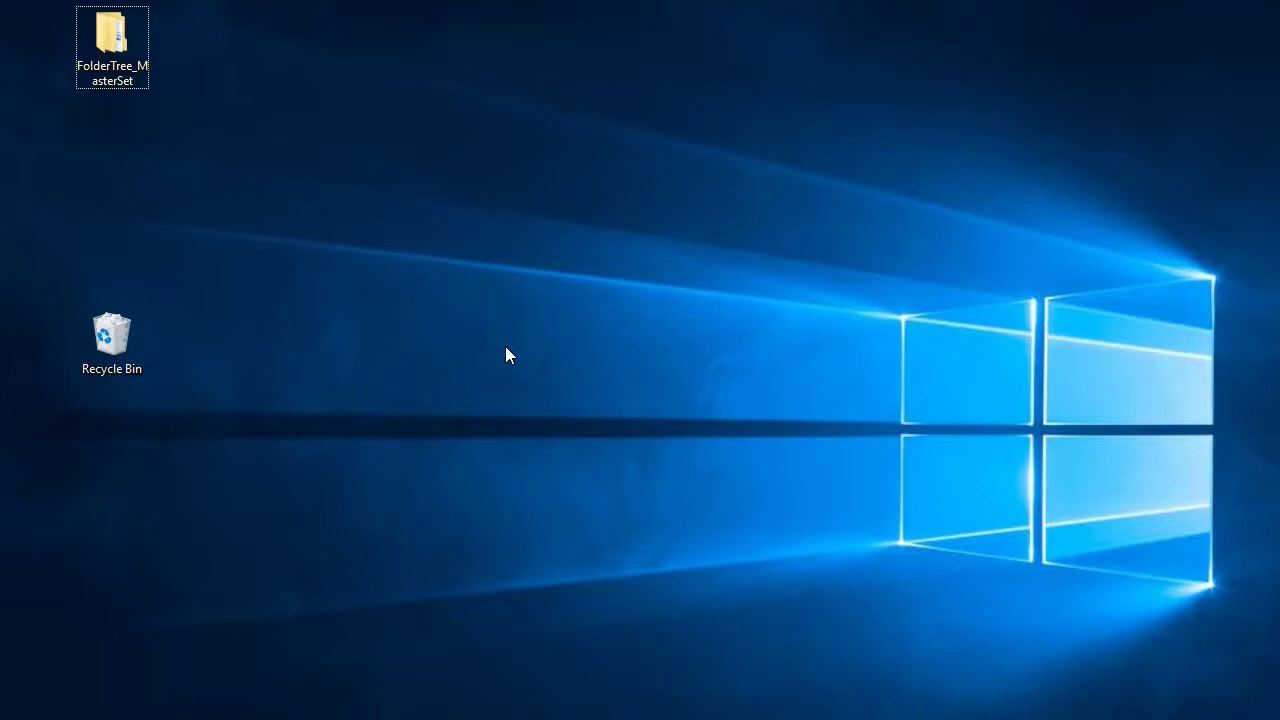
- Reopen FolderTree_MasterSet, inspect Dhruv's 2016 folder, then close the window
{"action": "double_click", "coordinate": [109, 74]}
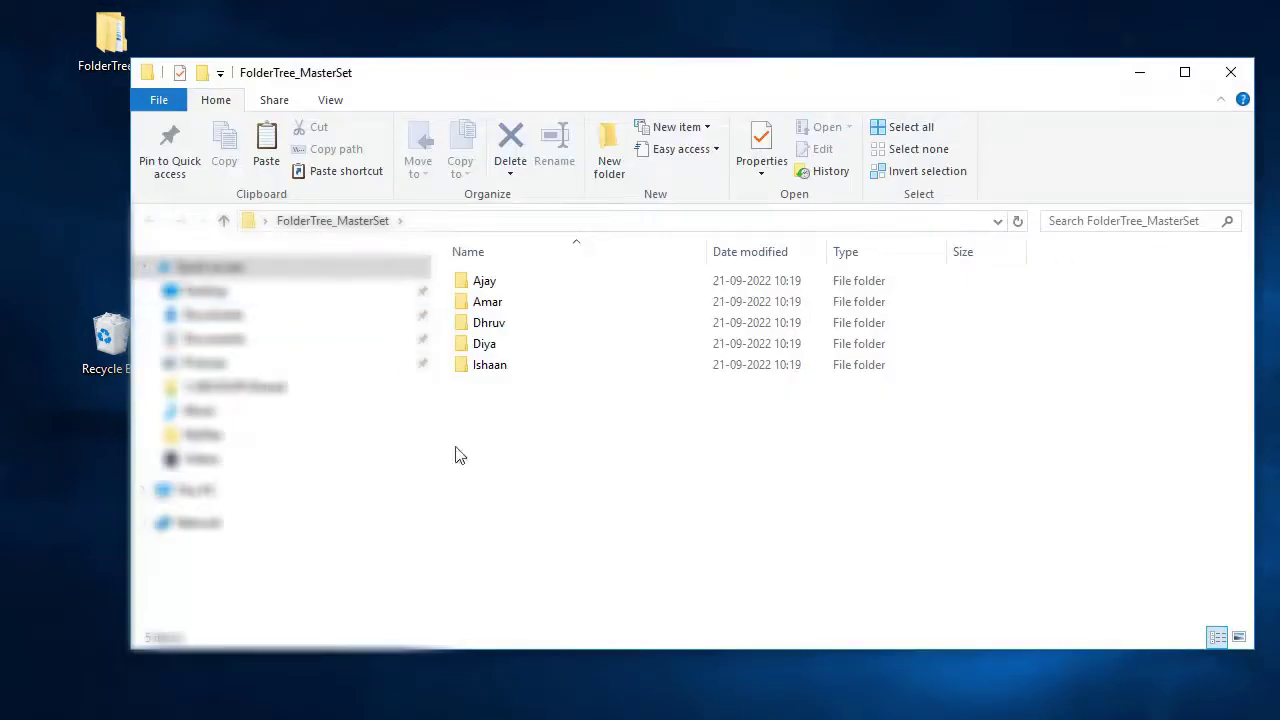
{"action": "mouse_move", "coordinate": [496, 331]}
{"action": "double_click", "coordinate": [509, 333]}
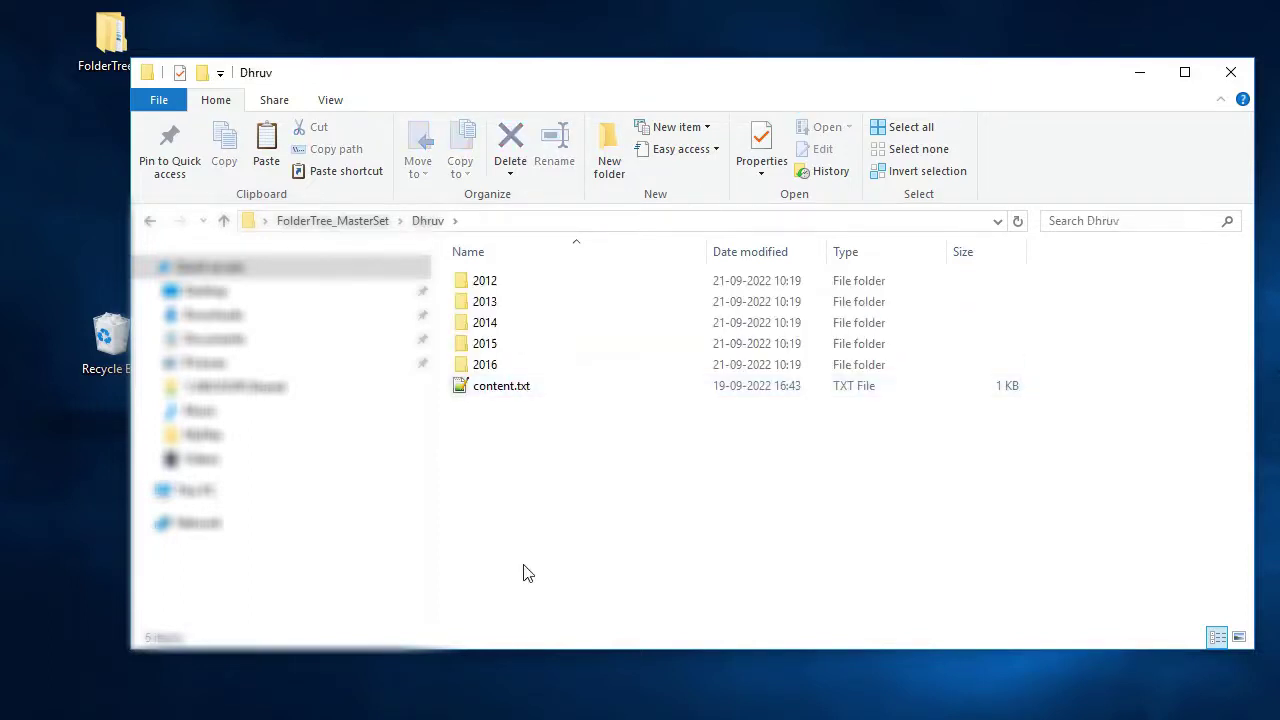
{"action": "double_click", "coordinate": [485, 366]}
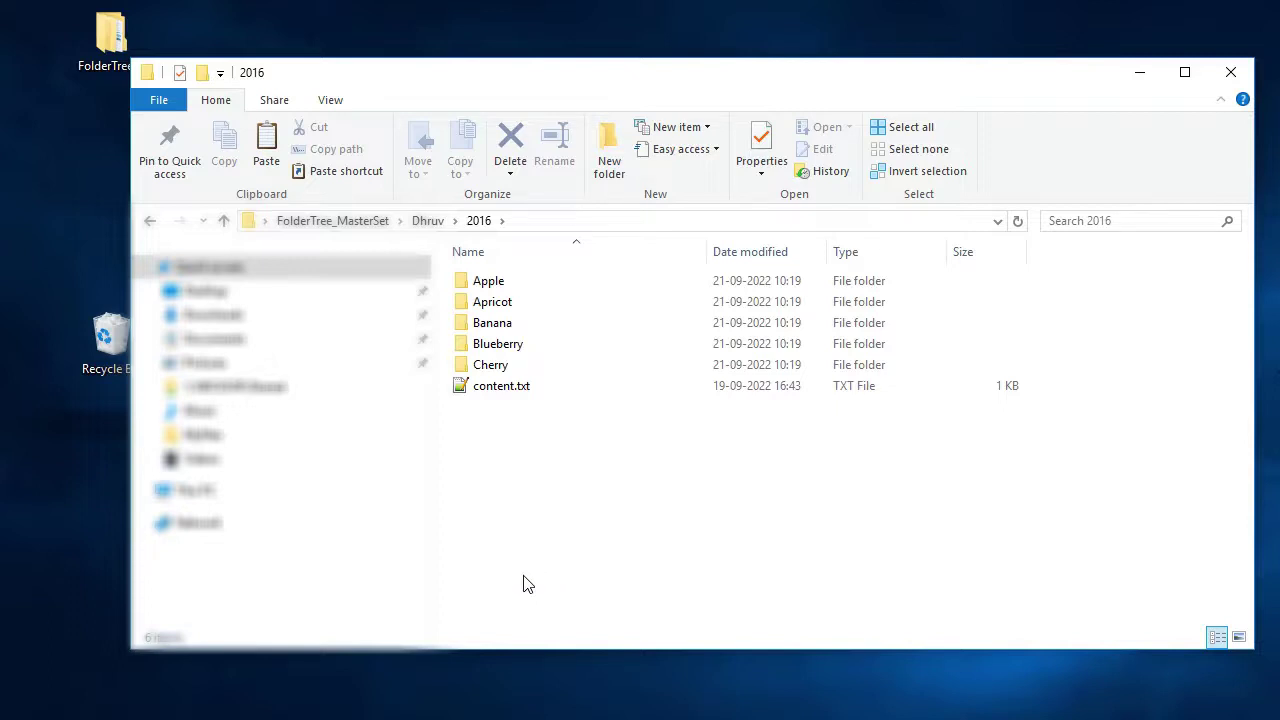
{"action": "left_click", "coordinate": [1231, 76]}
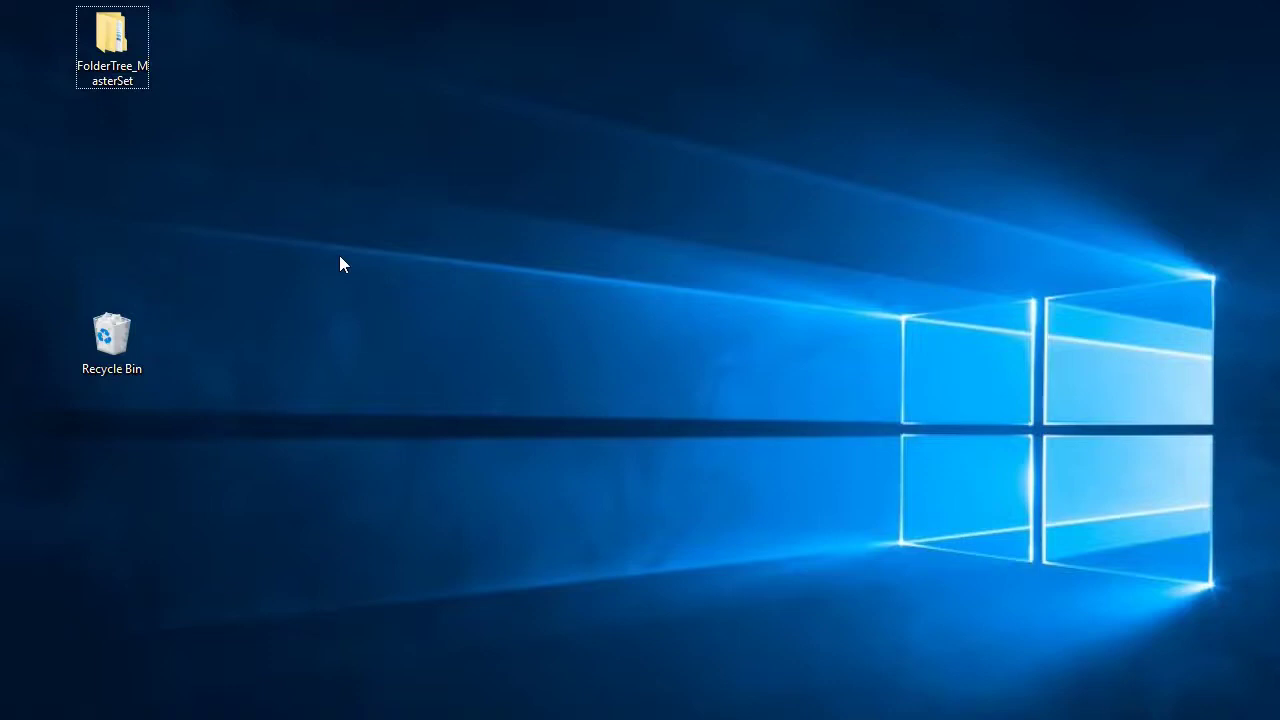
- View the Recycle Bin properties, then permanently empty its 2 items
{"action": "left_click", "coordinate": [110, 342]}
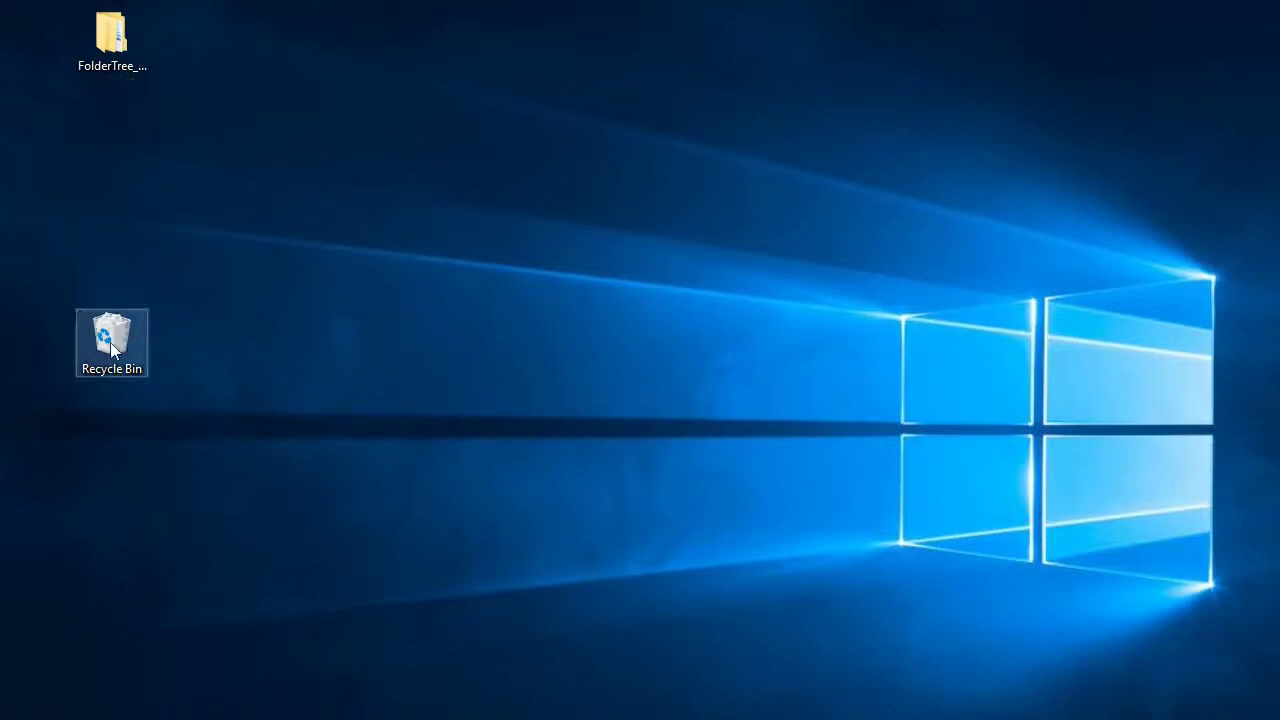
{"action": "right_click", "coordinate": [110, 342]}
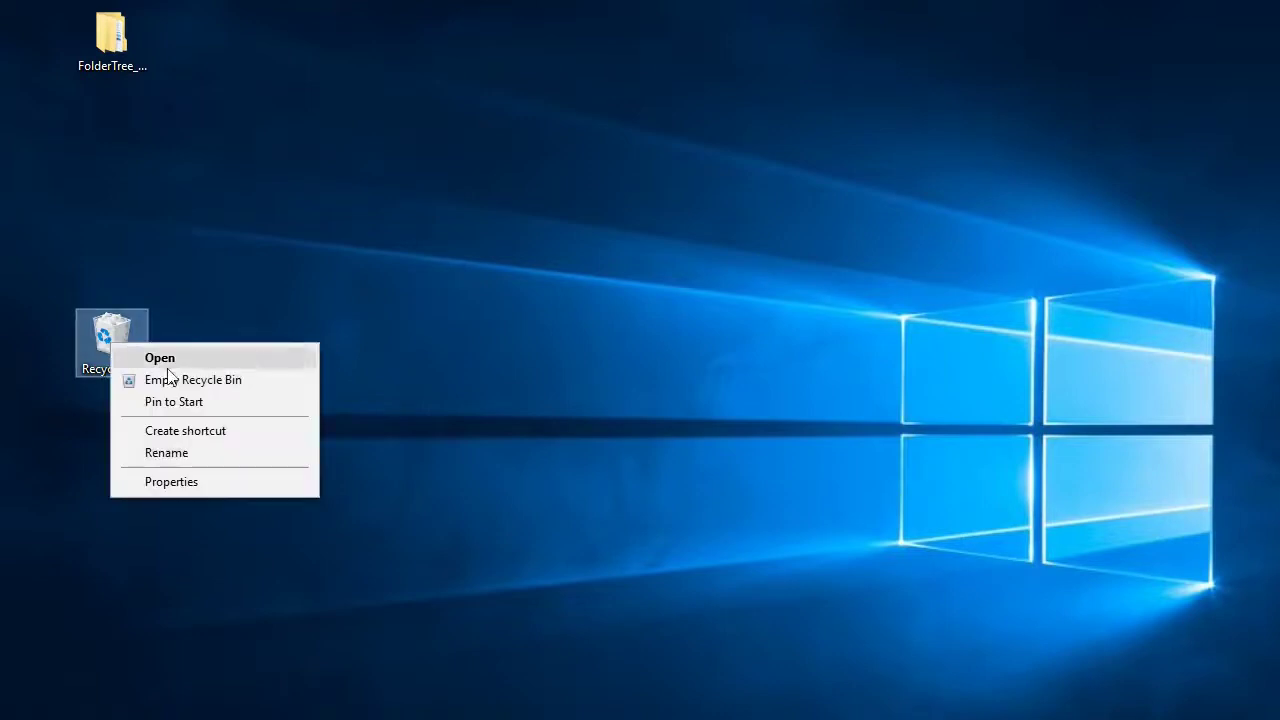
{"action": "left_click", "coordinate": [207, 483]}
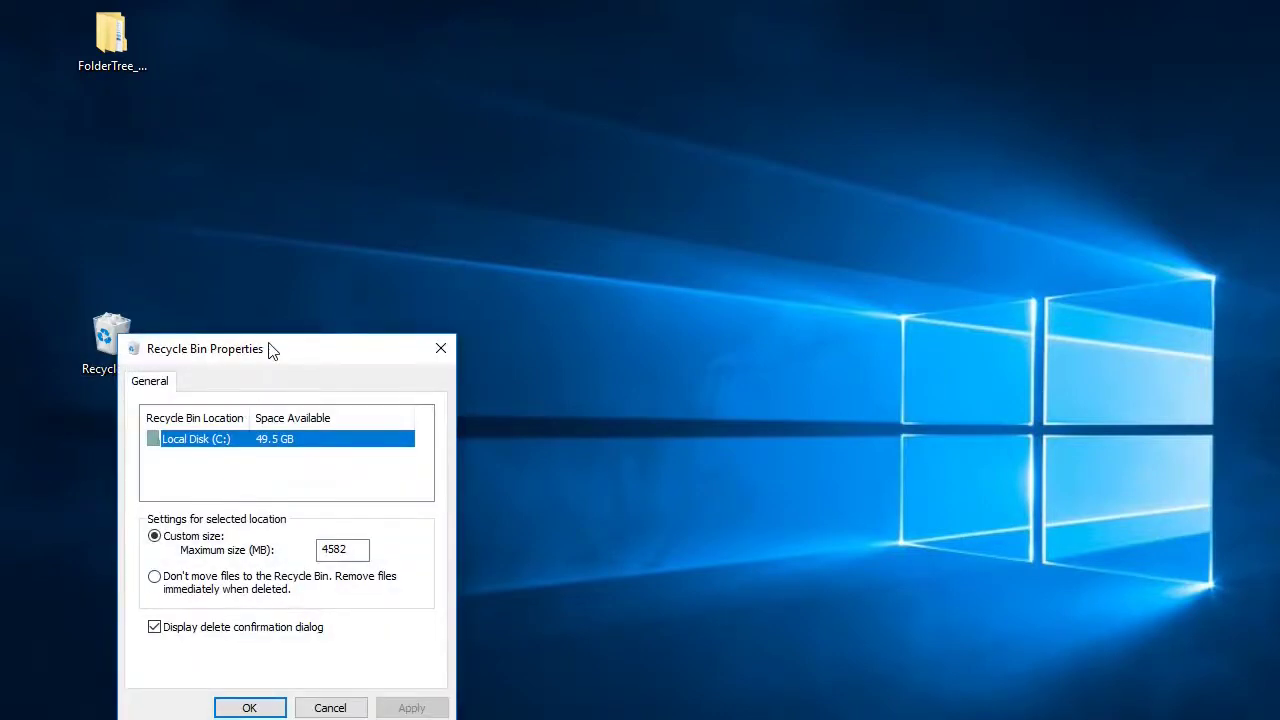
{"action": "left_click_drag", "start_coordinate": [268, 349], "coordinate": [420, 178]}
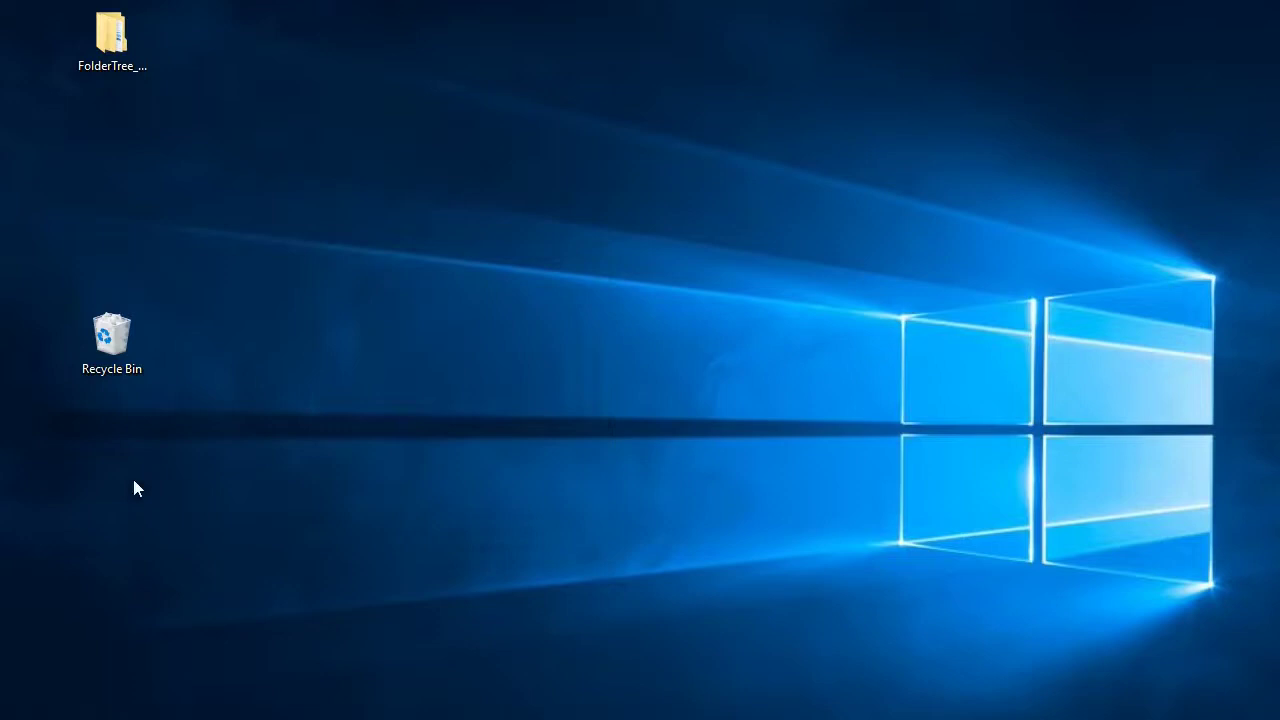
{"action": "right_click", "coordinate": [120, 325]}
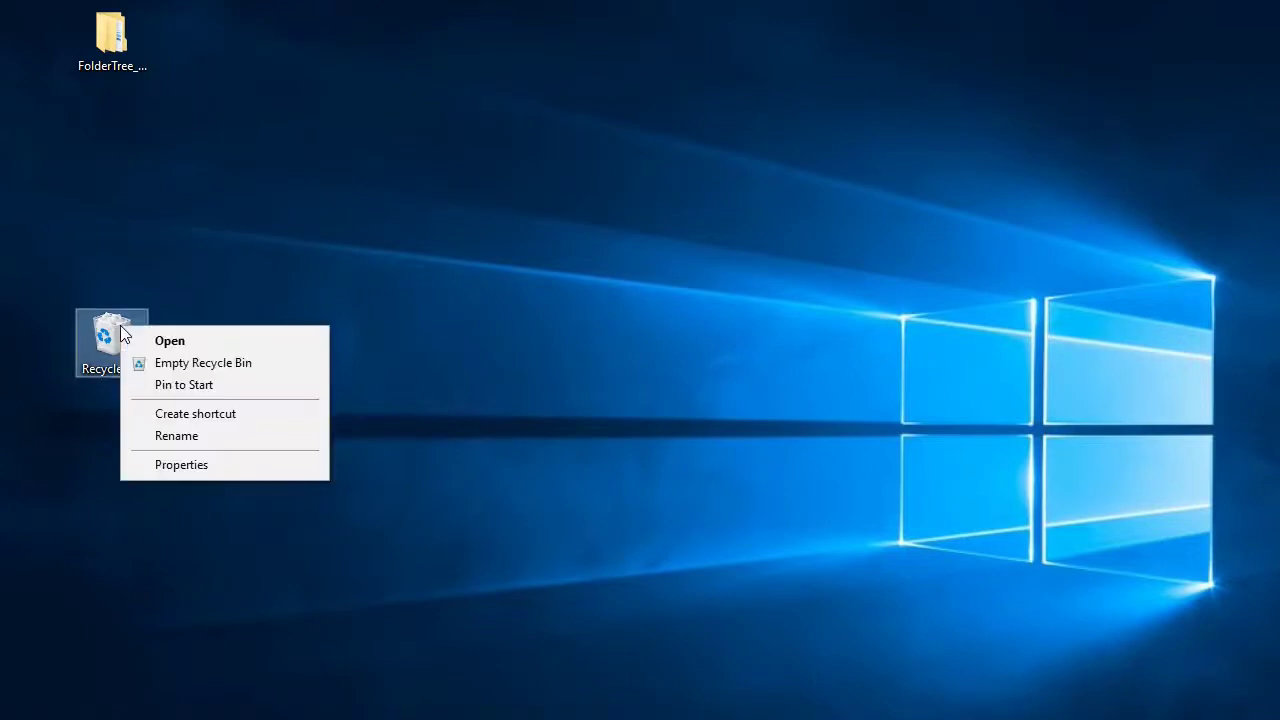
{"action": "left_click", "coordinate": [164, 362]}
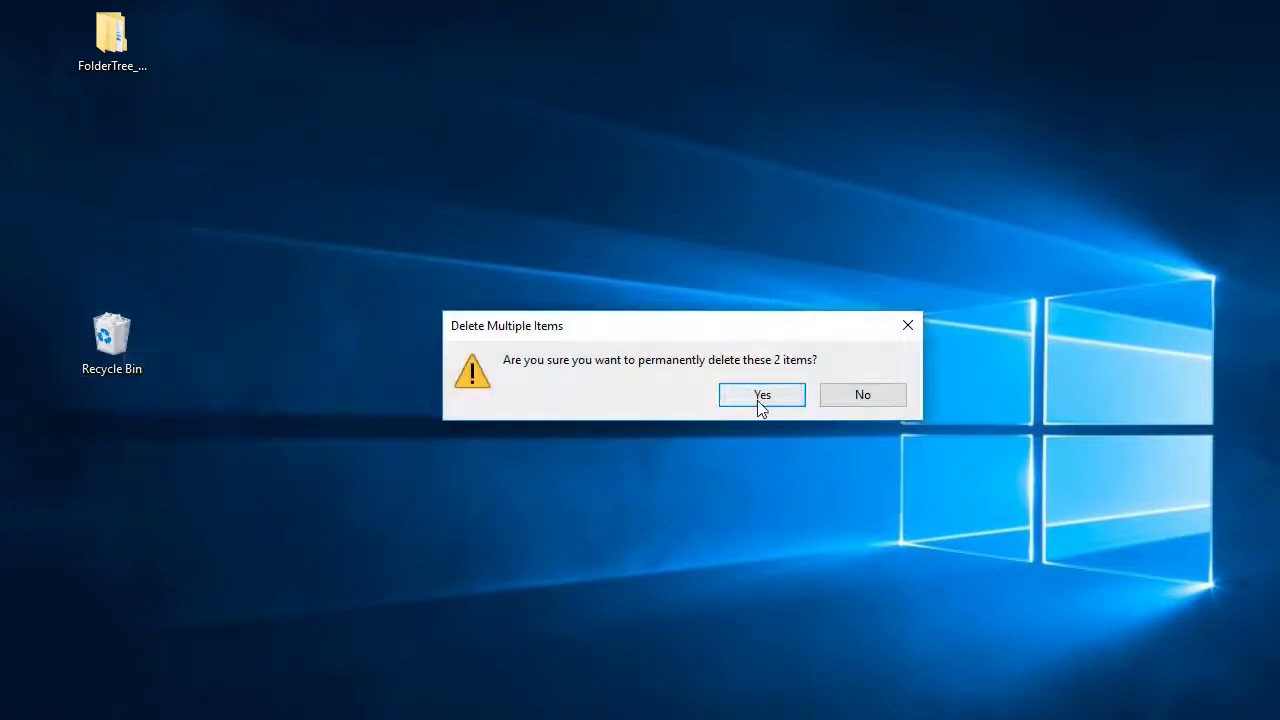
{"action": "left_click", "coordinate": [752, 397]}
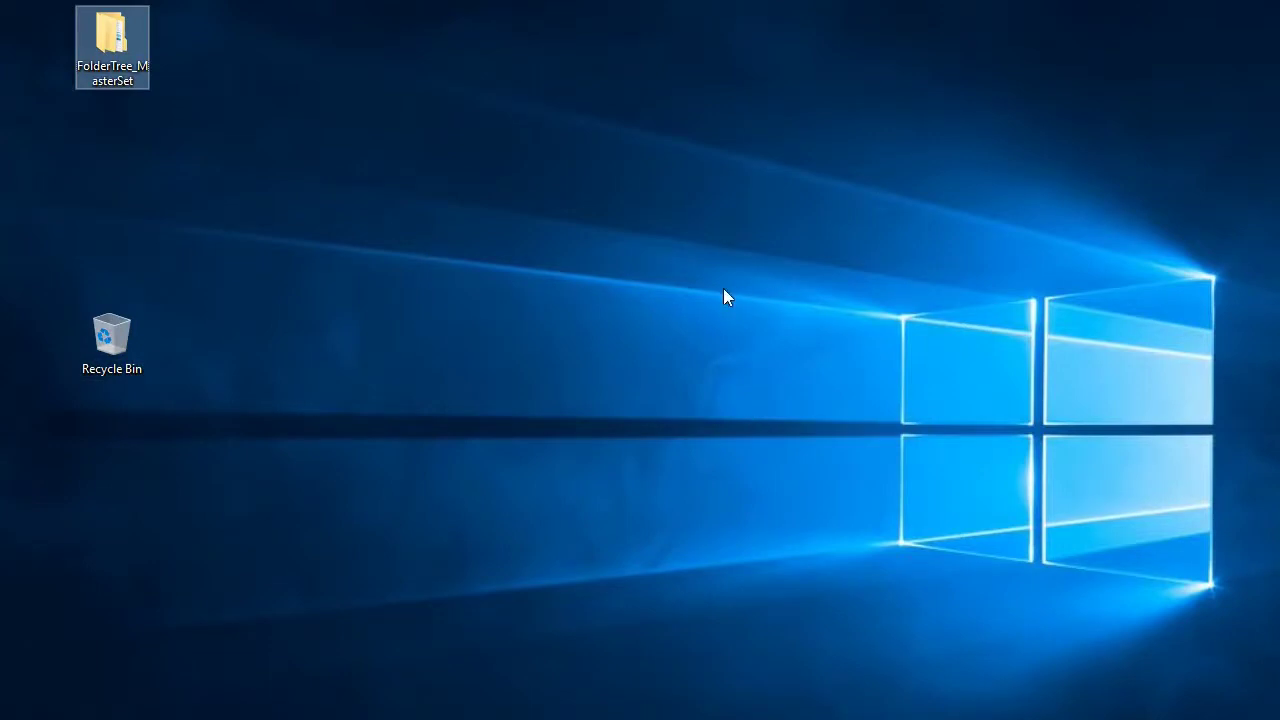
- Rename FolderTree_MasterSet to My_Main_Folder and open it
{"action": "key", "text": "F2"}
{"action": "type", "text": "My"}
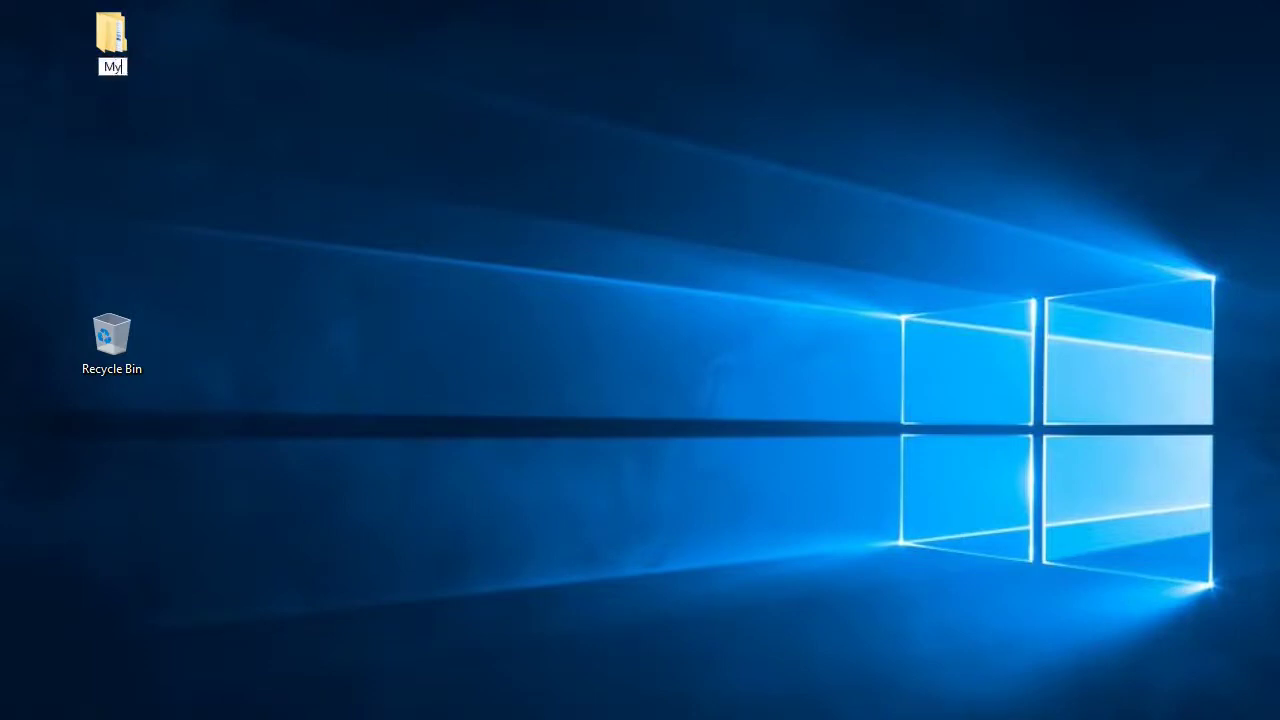
{"action": "type", "text": "_Main"}
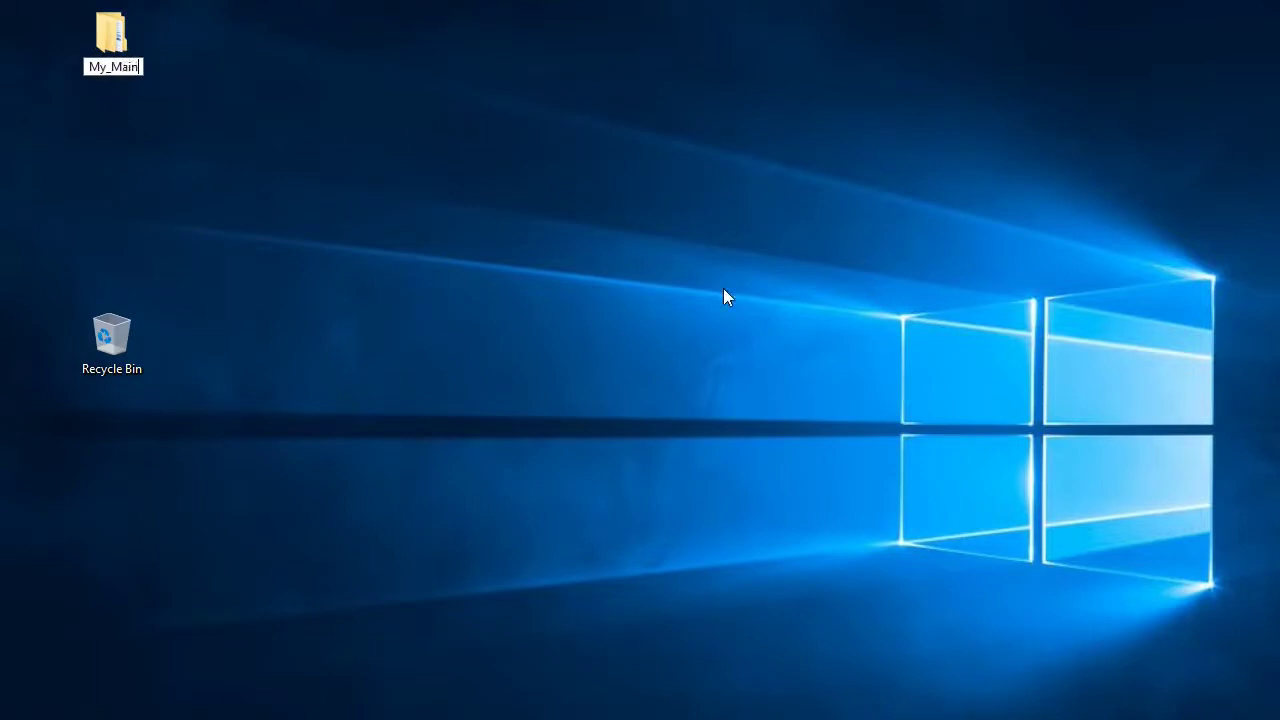
{"action": "type", "text": "_Folder"}
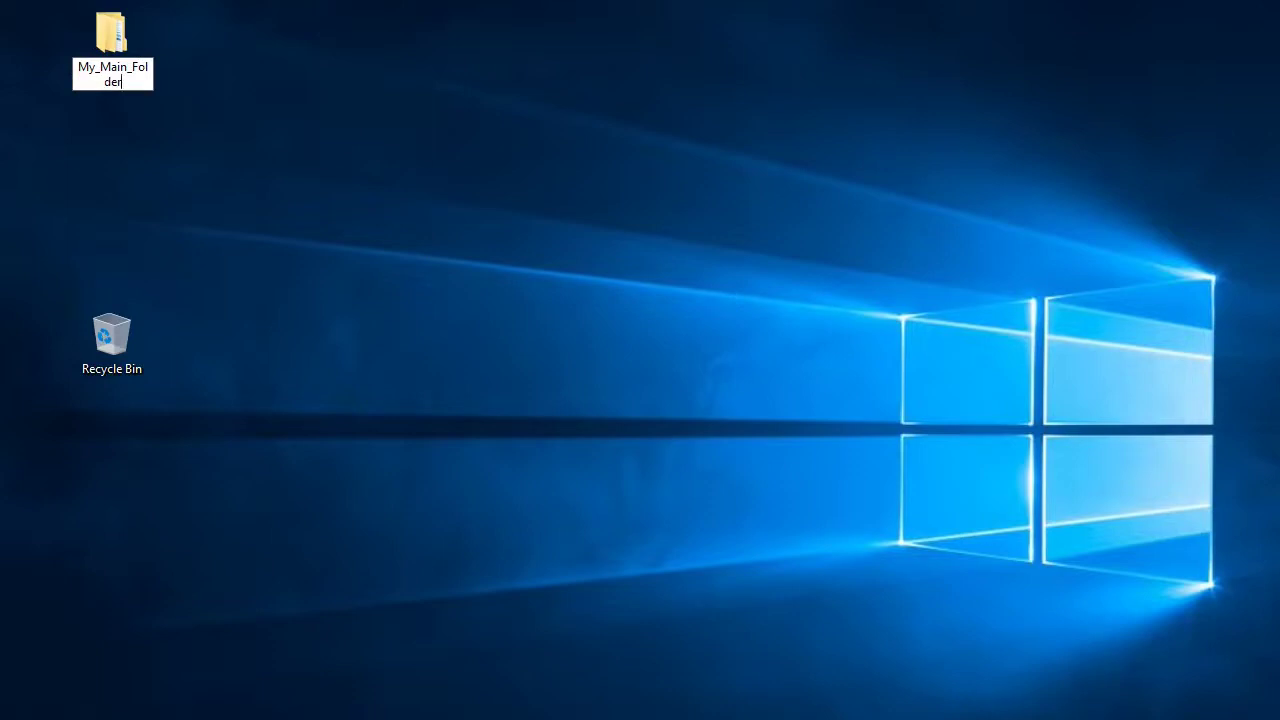
{"action": "key", "text": "Return"}
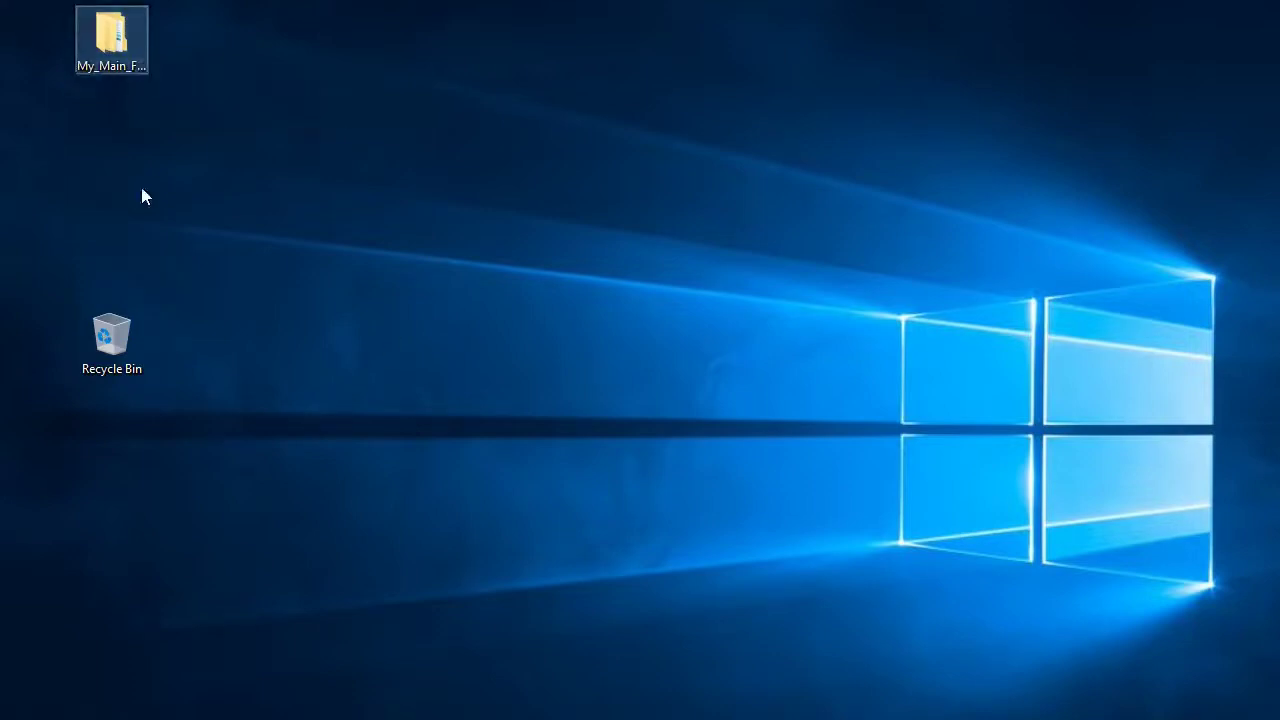
{"action": "key", "text": "Return"}
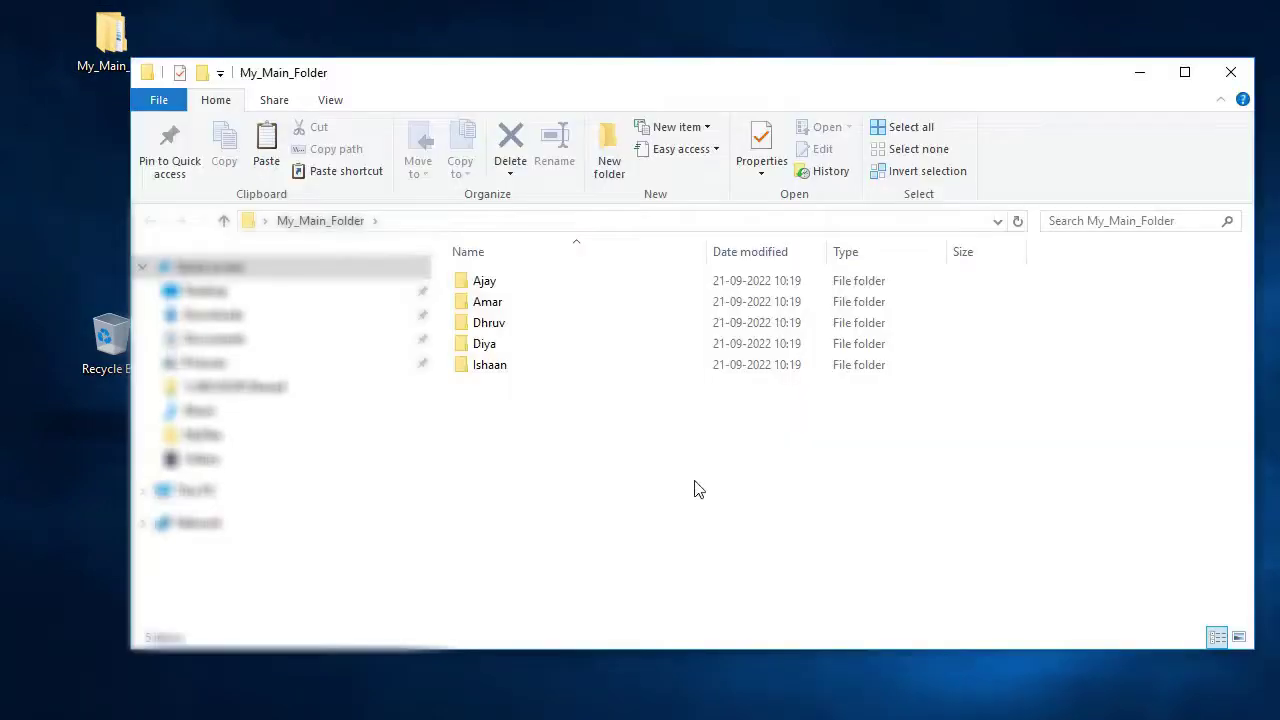
- Delete content.txt from Diya/2013/Banana and delete Diya's 2015 folder
{"action": "double_click", "coordinate": [488, 348]}
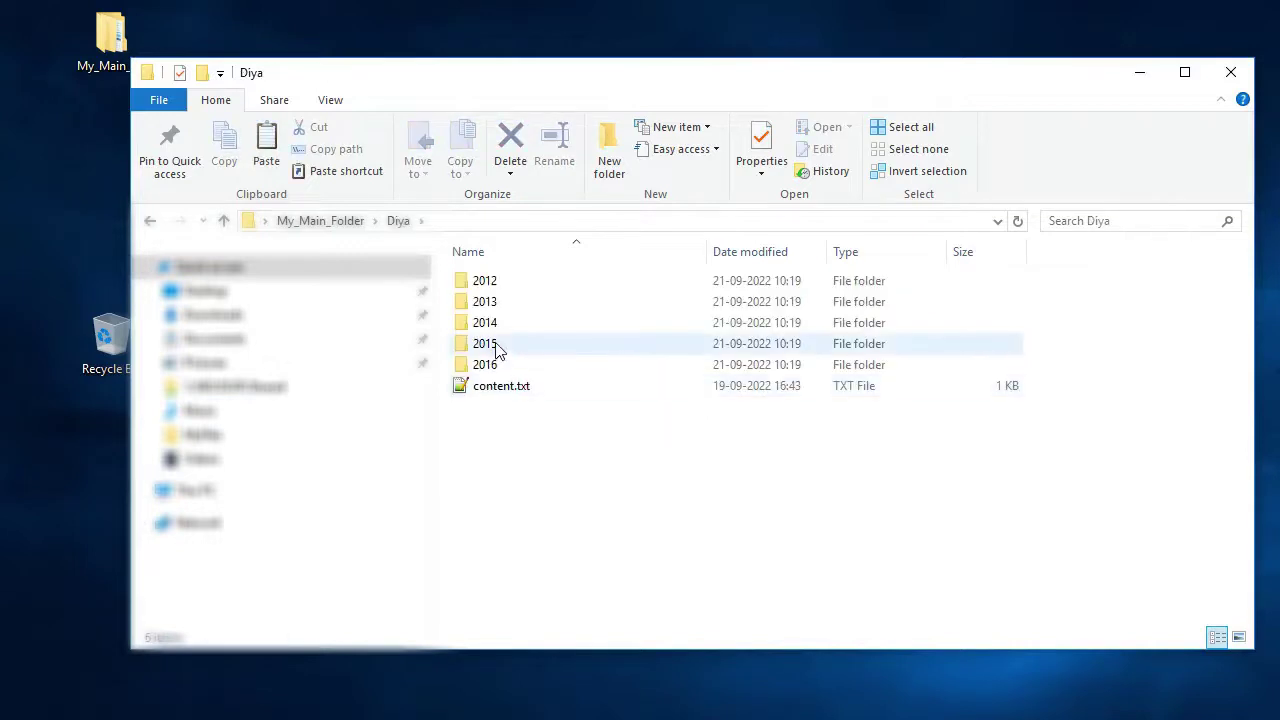
{"action": "double_click", "coordinate": [491, 305]}
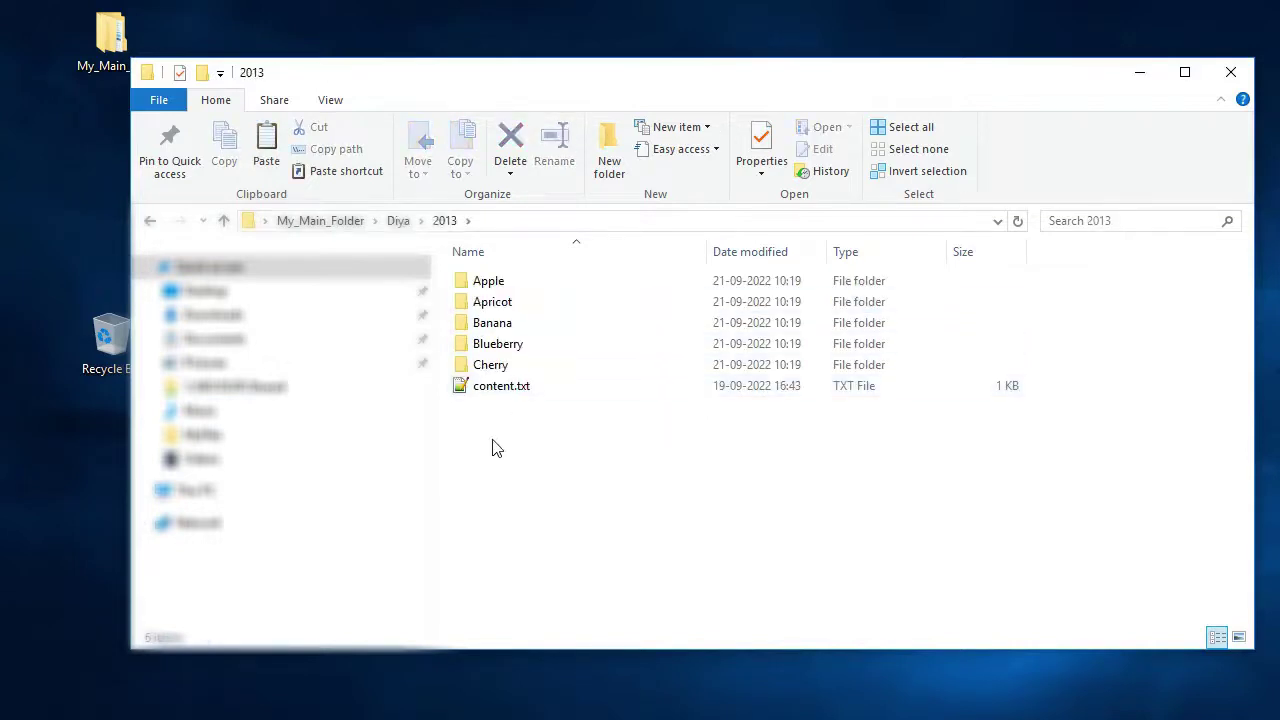
{"action": "double_click", "coordinate": [497, 325]}
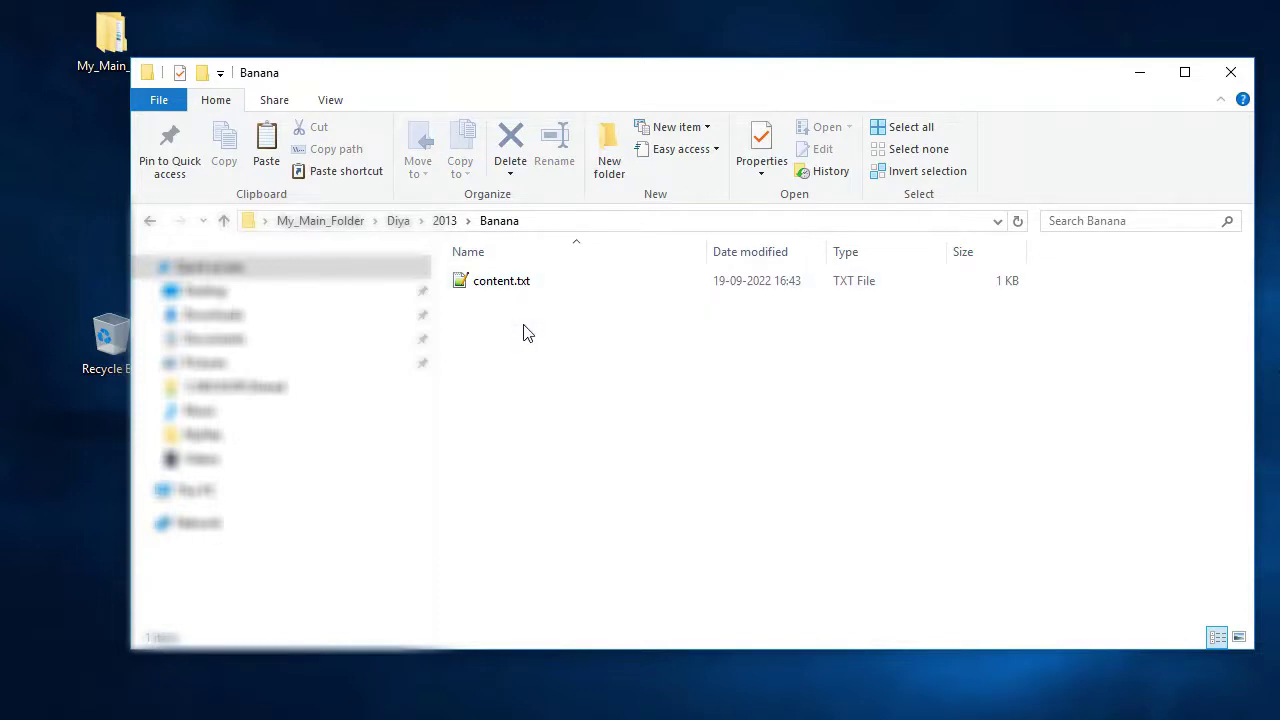
{"action": "key", "text": "alt+Left"}
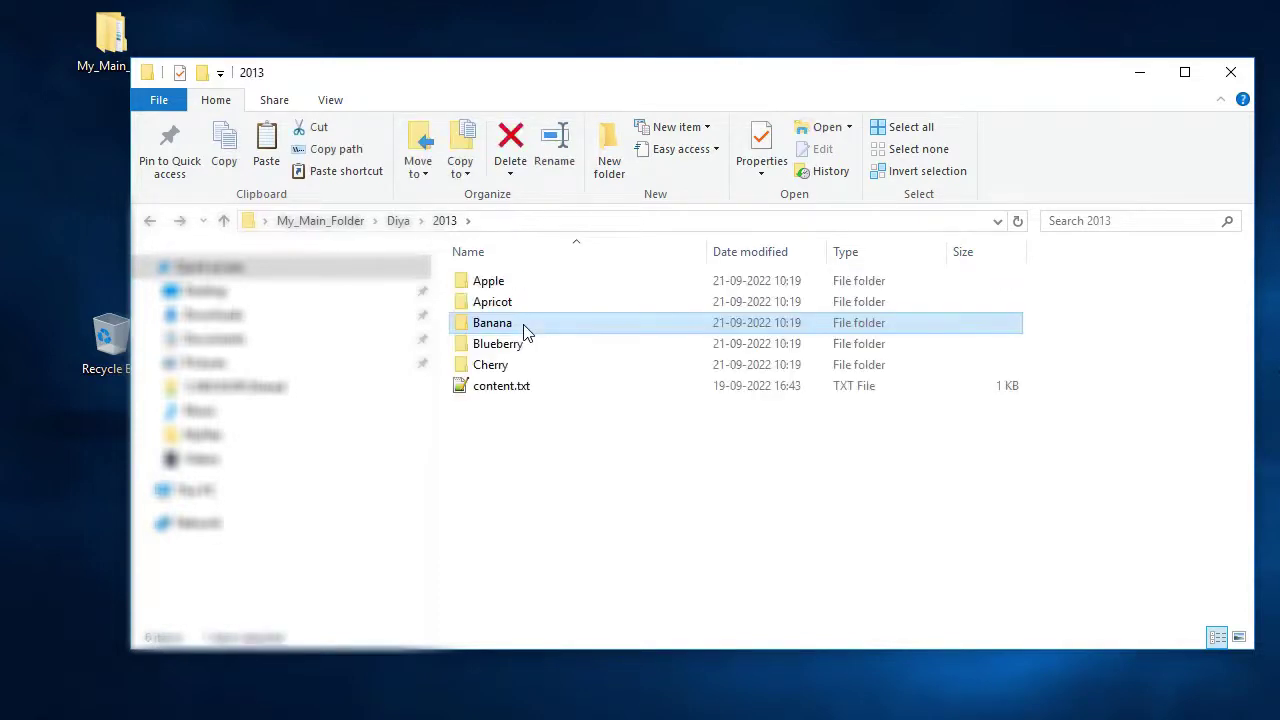
{"action": "double_click", "coordinate": [527, 333]}
{"action": "key", "text": "Down"}
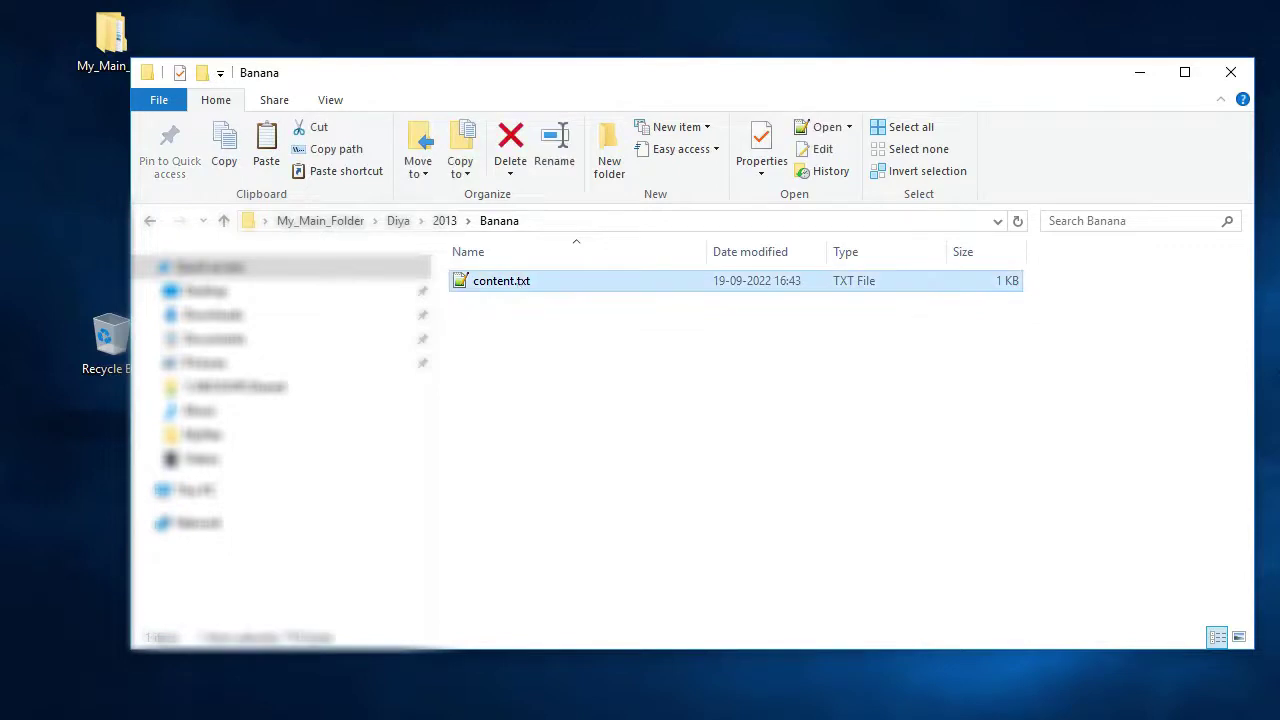
{"action": "key", "text": "Delete"}
{"action": "key", "text": "Return"}
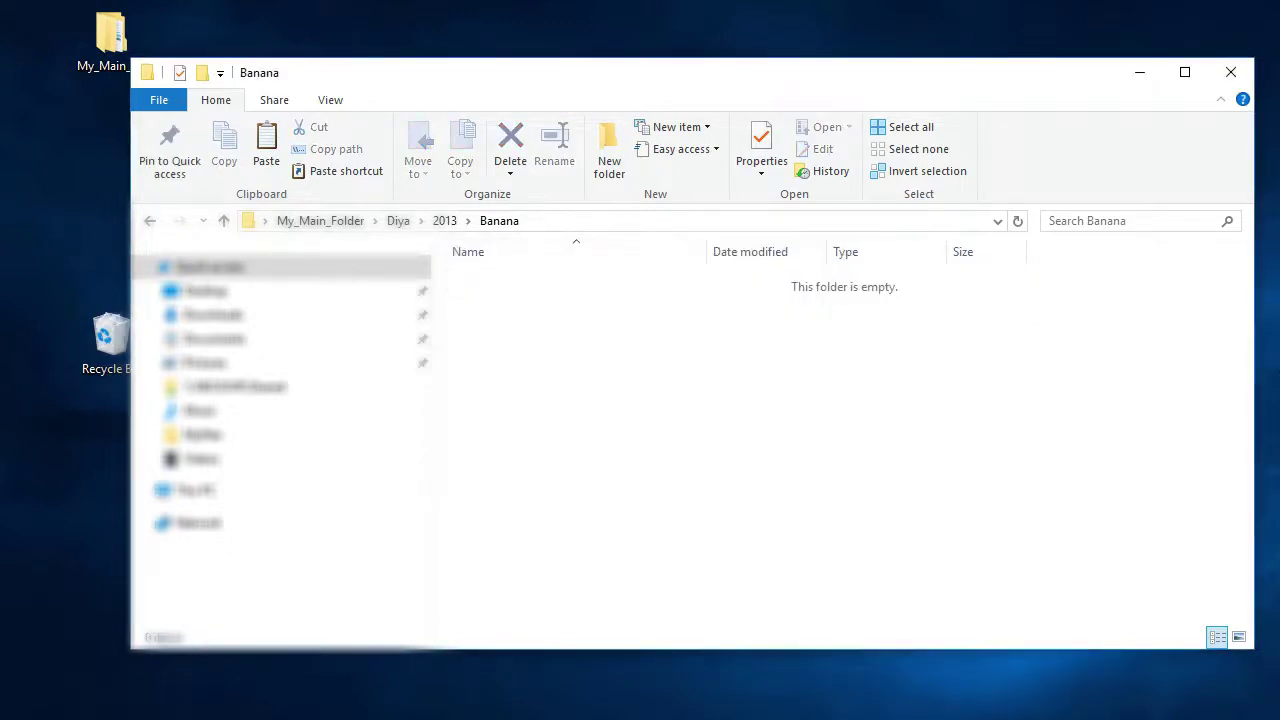
{"action": "left_click", "coordinate": [399, 221]}
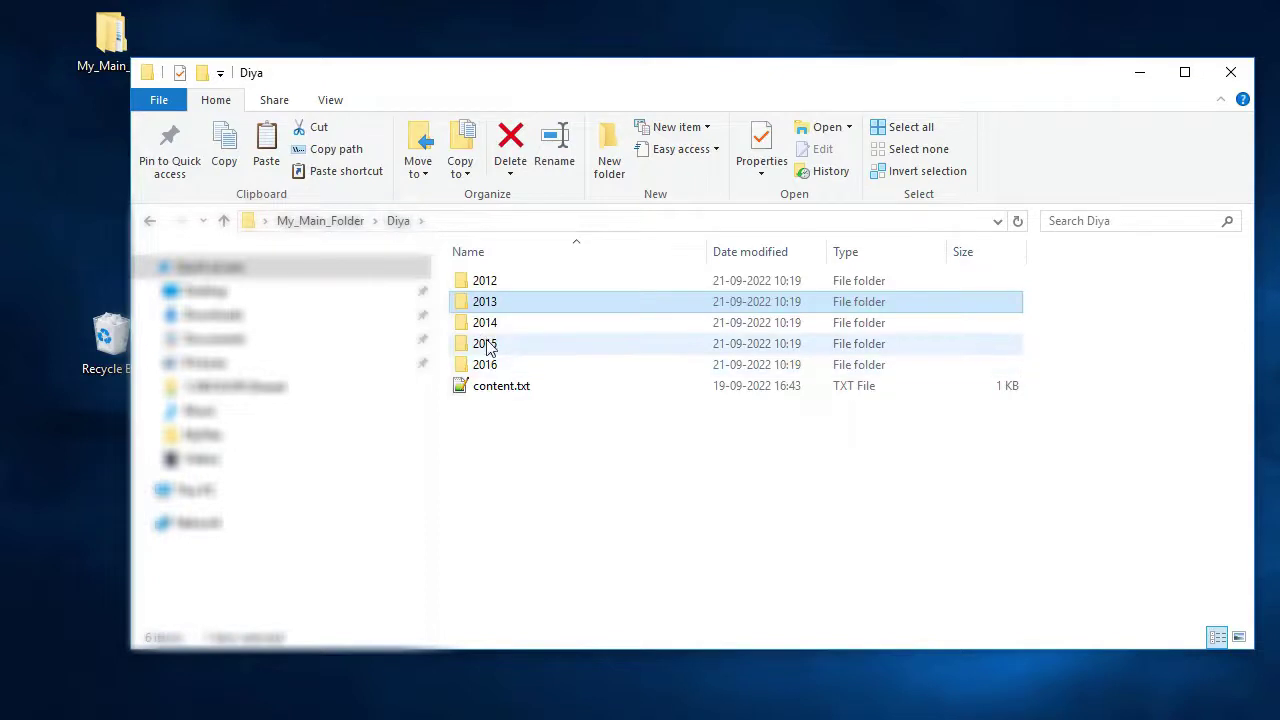
{"action": "left_click", "coordinate": [485, 343]}
{"action": "key", "text": "Delete"}
{"action": "key", "text": "Return"}
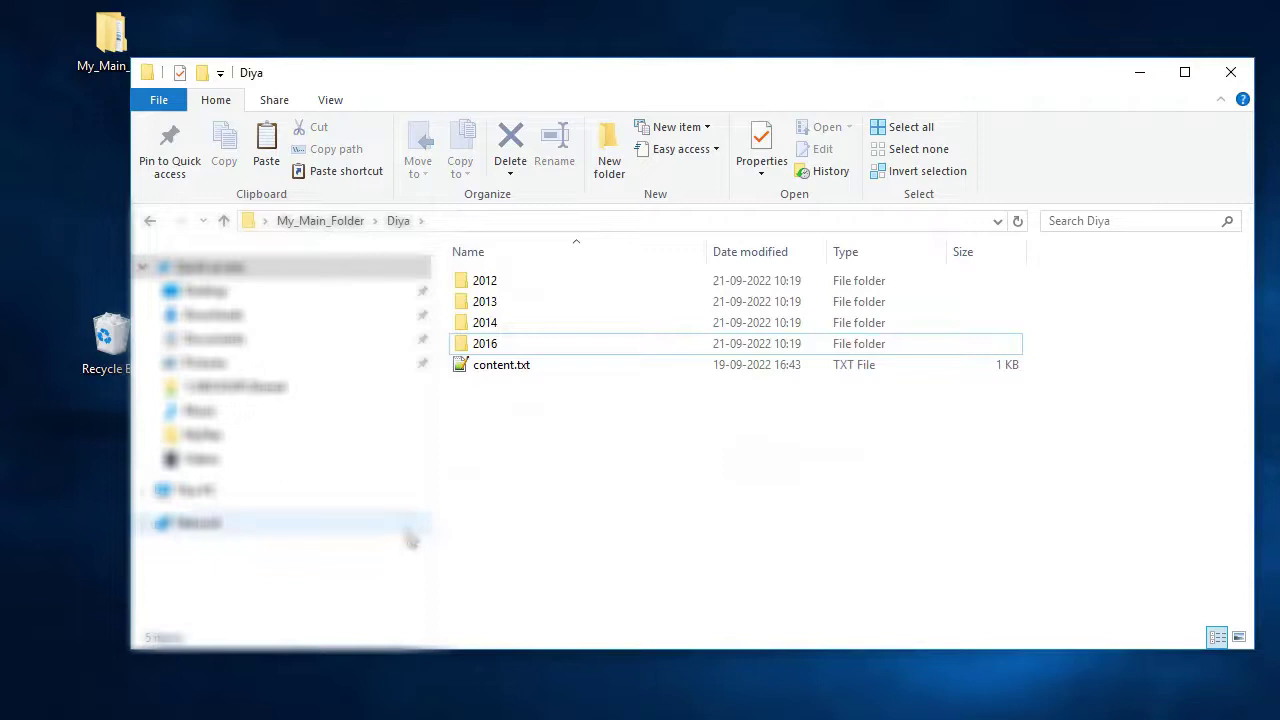
- Delete content.txt from Ishaan/2013/Apple and delete Ishaan's 2016 folder
{"action": "left_click", "coordinate": [343, 228]}
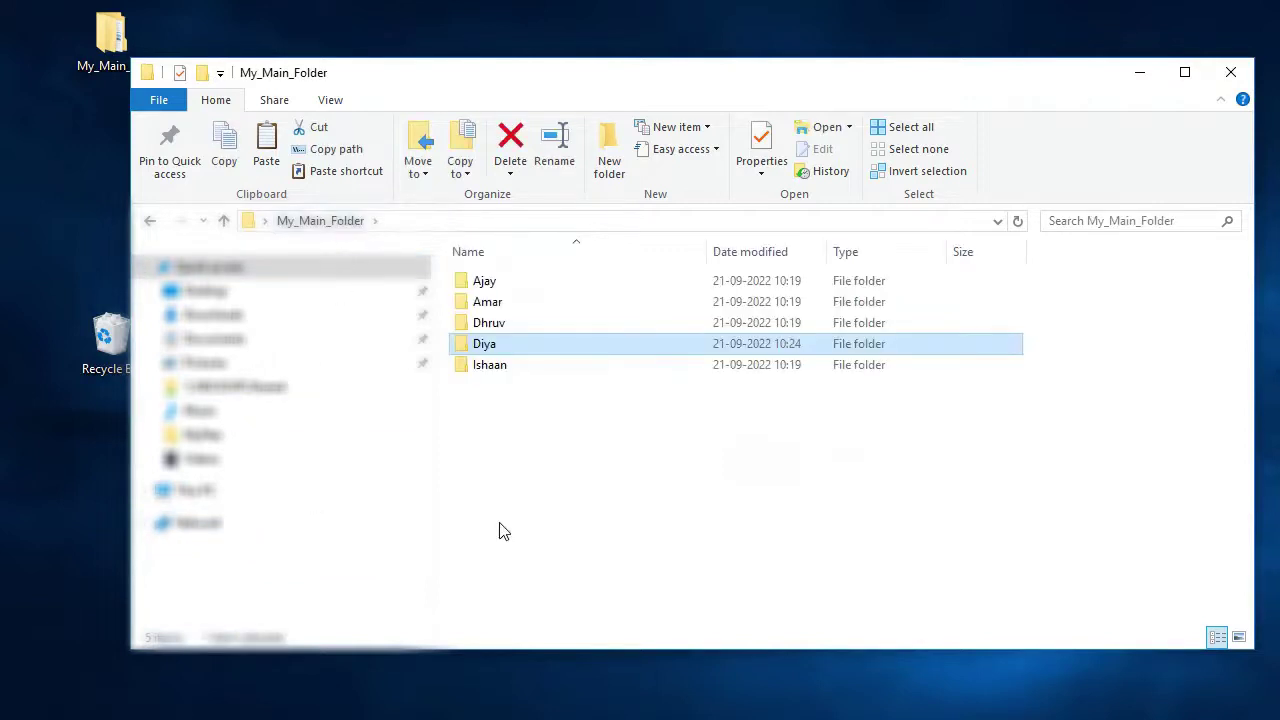
{"action": "double_click", "coordinate": [491, 370]}
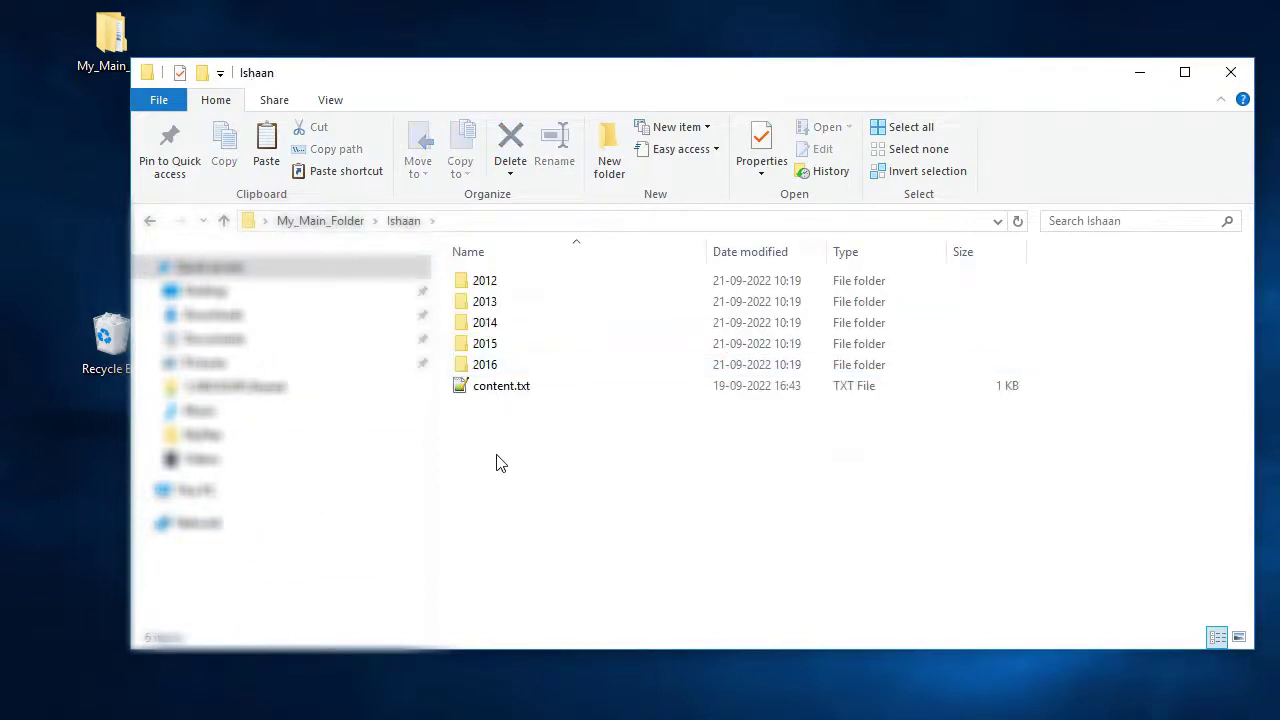
{"action": "double_click", "coordinate": [497, 303]}
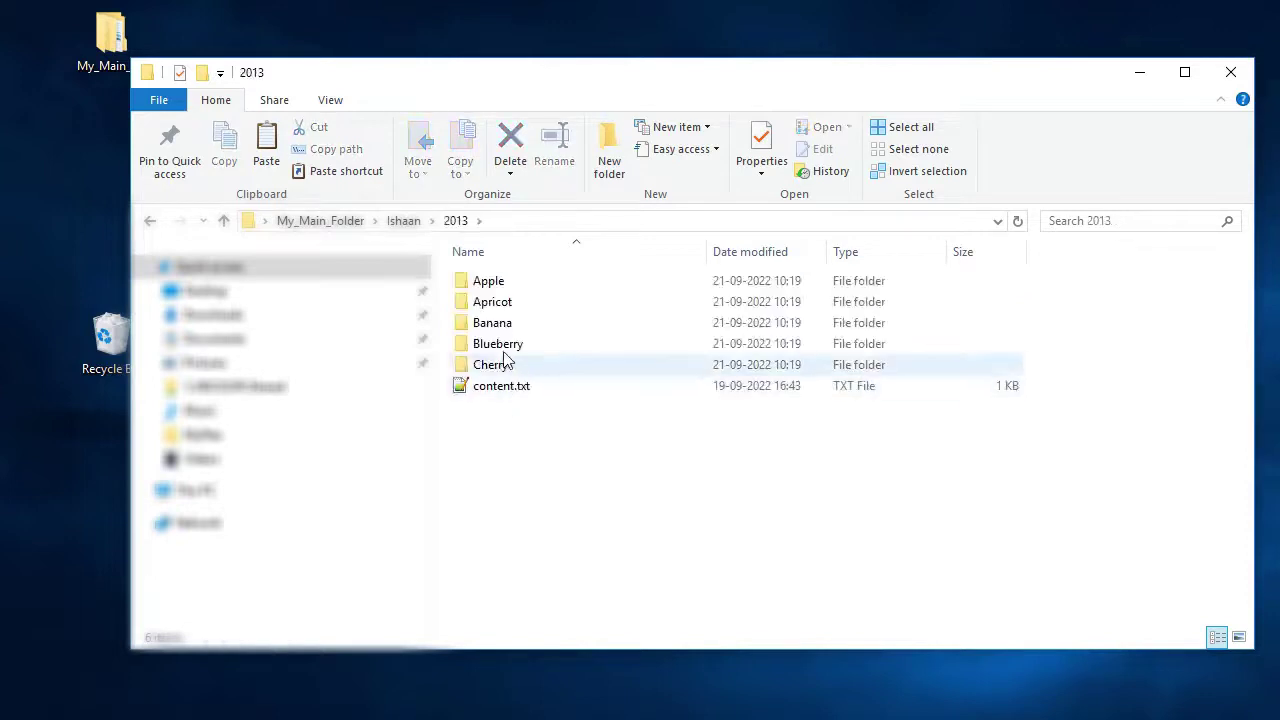
{"action": "double_click", "coordinate": [508, 284]}
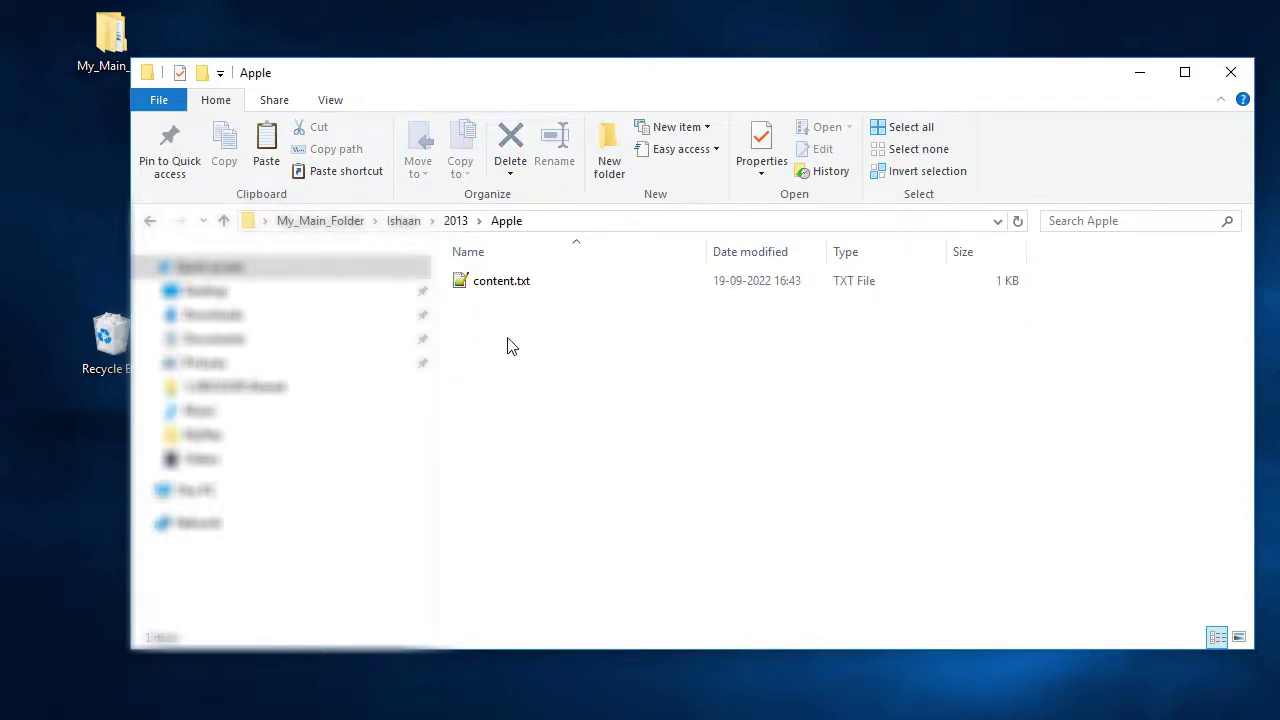
{"action": "key", "text": "Delete"}
{"action": "key", "text": "Return"}
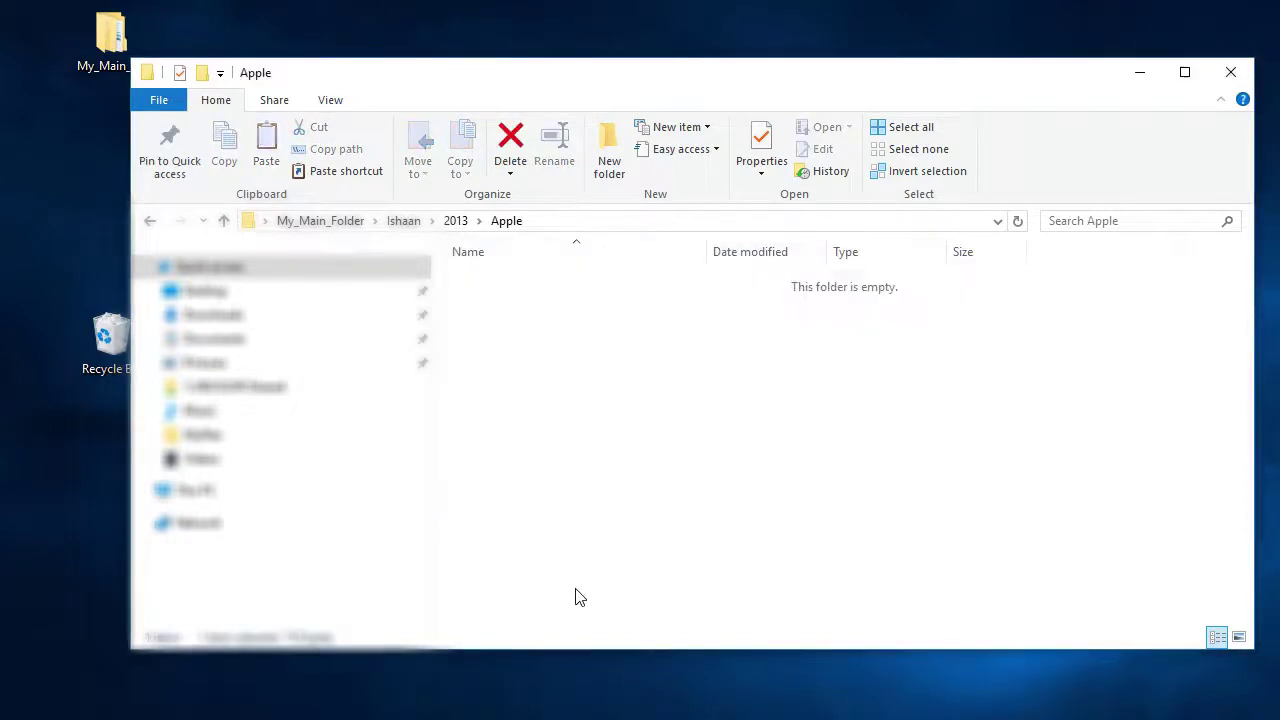
{"action": "key", "text": "alt+Up"}
{"action": "key", "text": "alt+Up"}
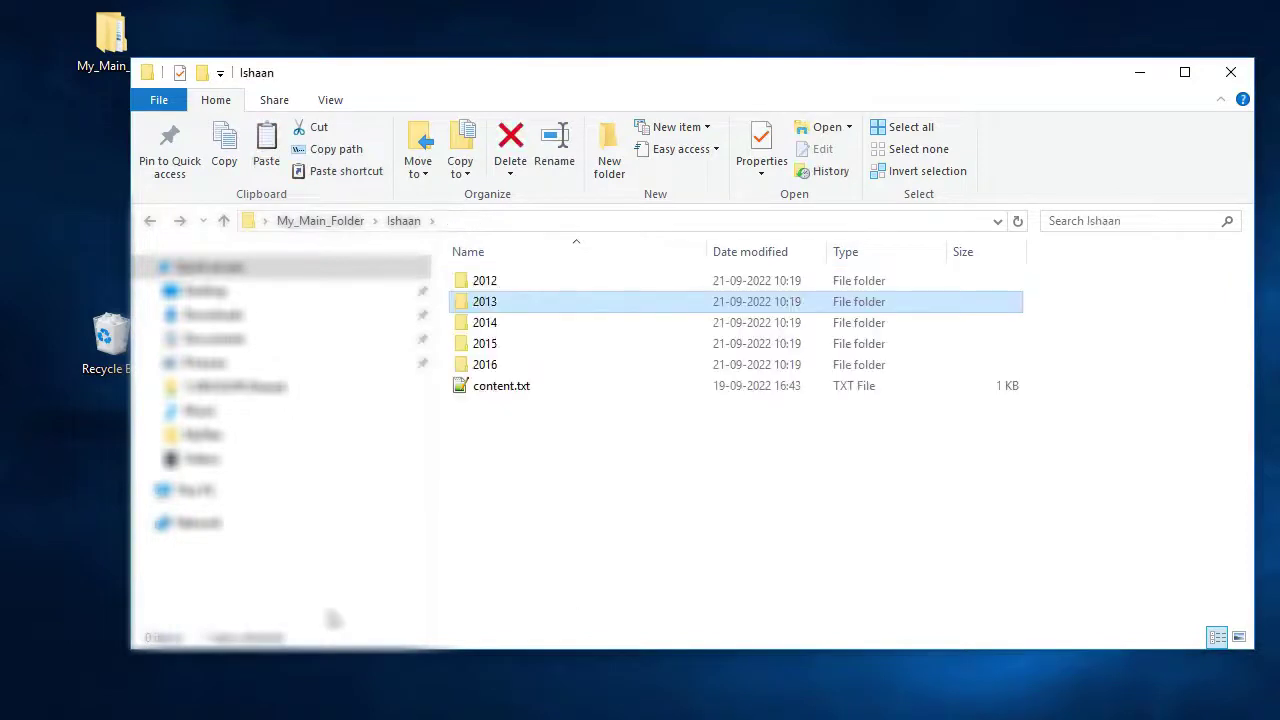
{"action": "left_click", "coordinate": [500, 364]}
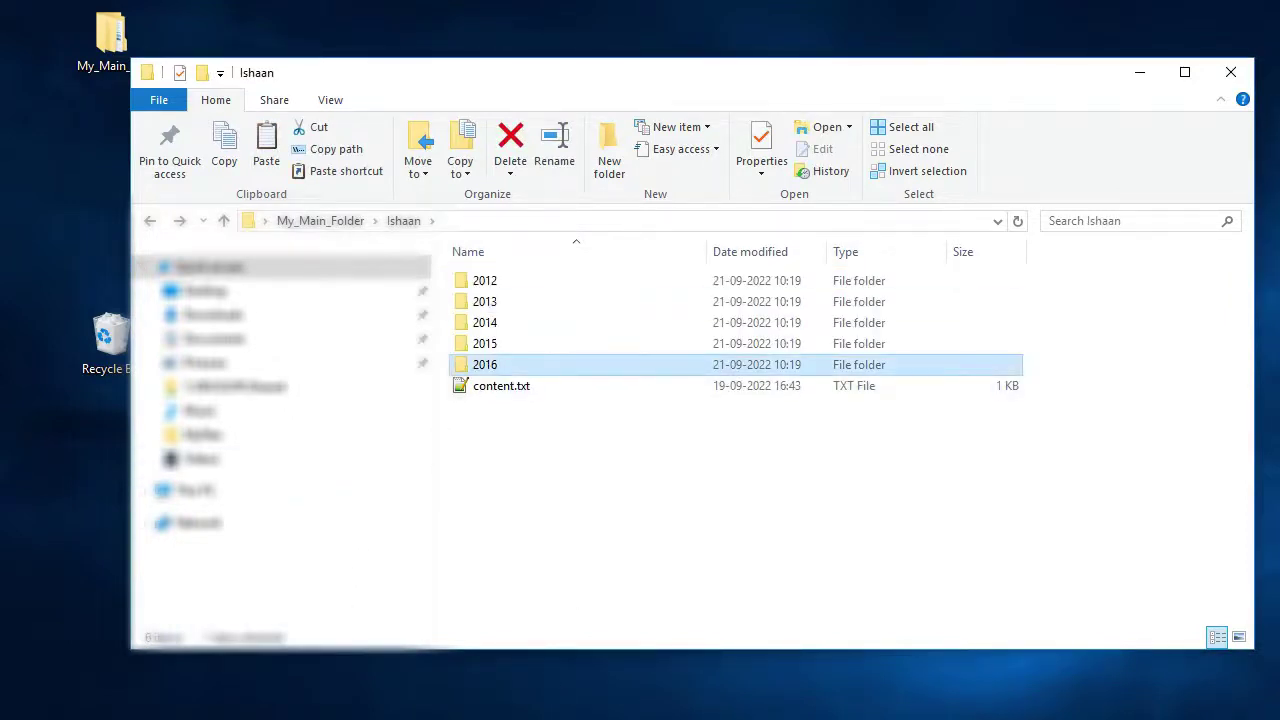
{"action": "key", "text": "Delete"}
{"action": "key", "text": "Return"}
- Delete the Amar folder from My_Main_Folder
{"action": "key", "text": "alt+Up"}
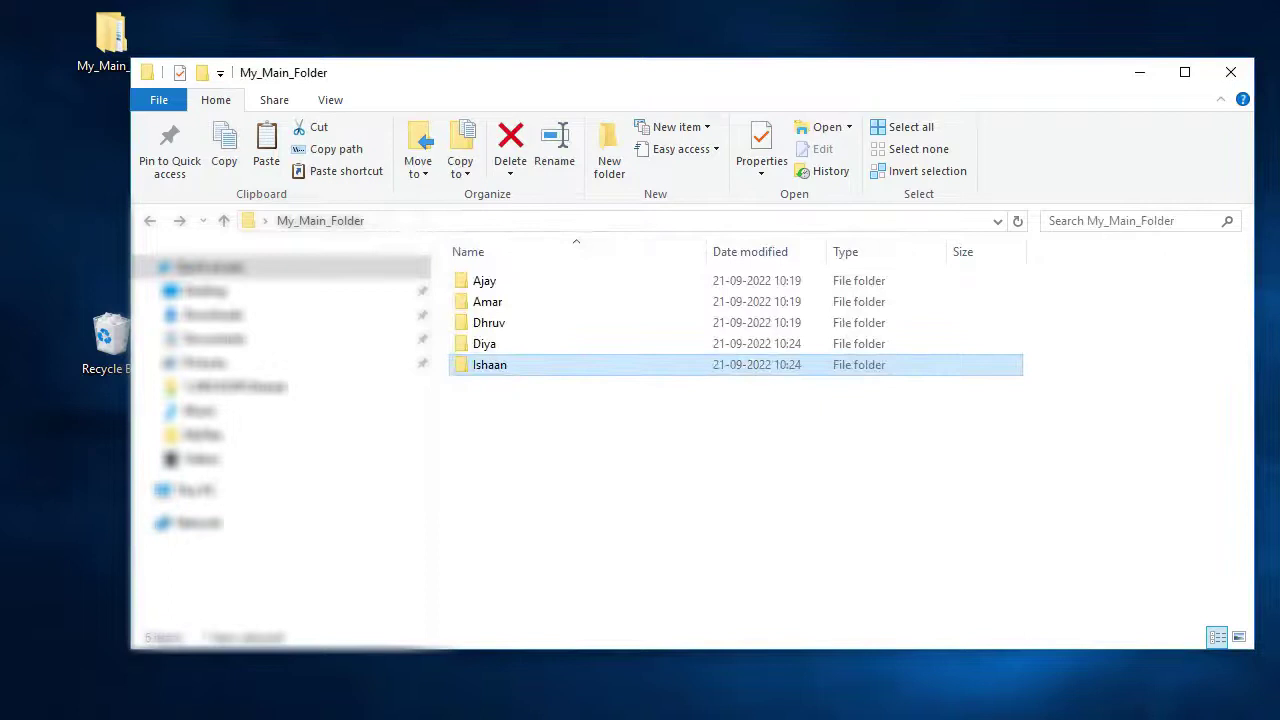
{"action": "left_click", "coordinate": [497, 303]}
{"action": "key", "text": "Delete"}
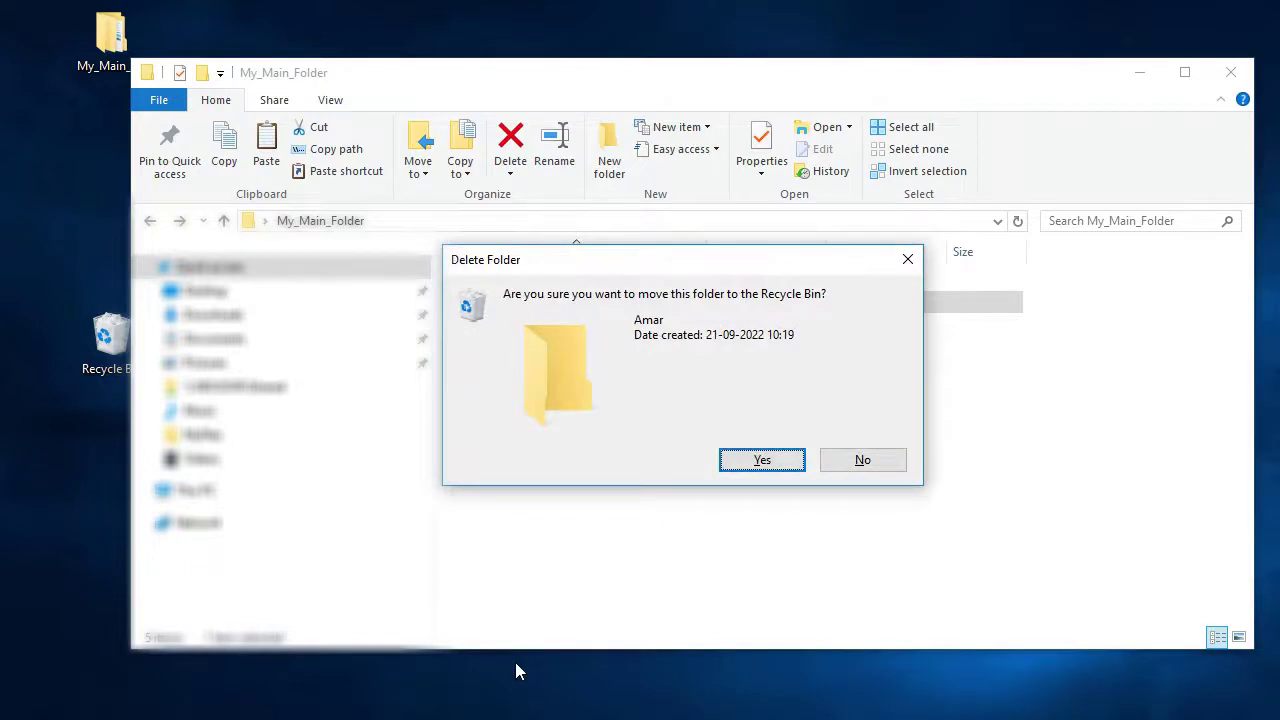
{"action": "key", "text": "Return"}
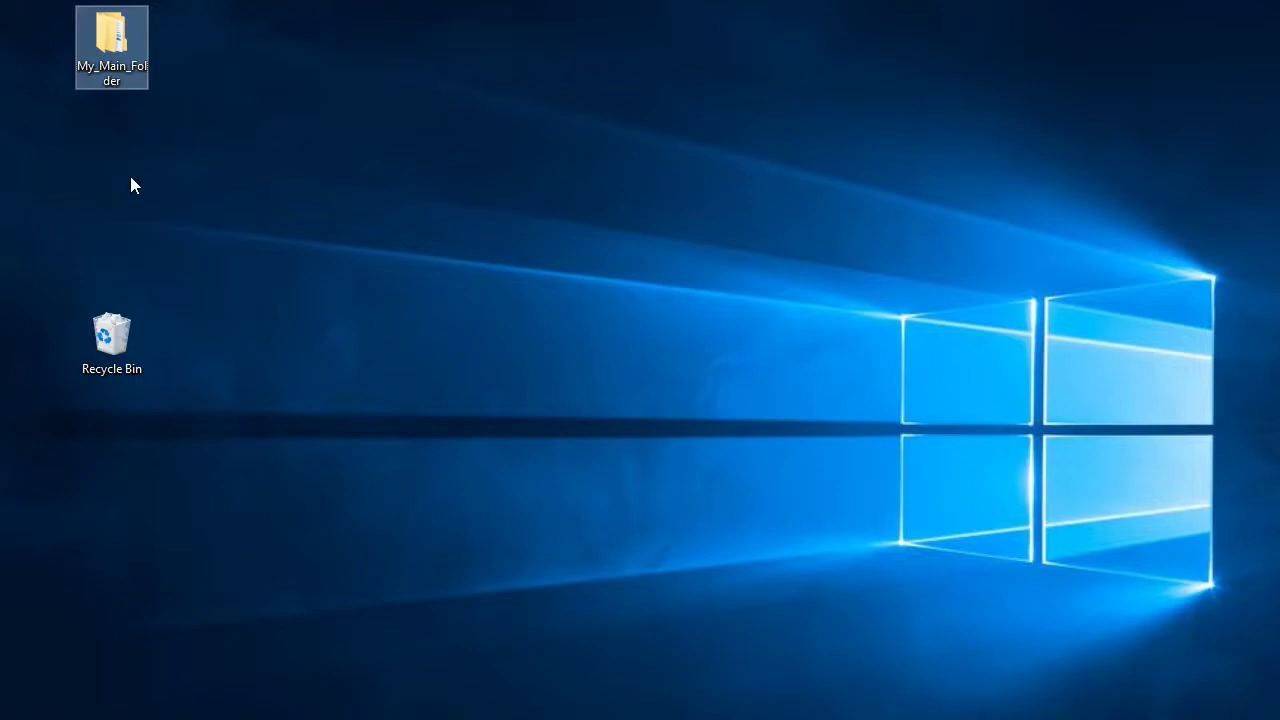
- Rename the desktop folder My_Main_Folder to My_Folder_to_retain
{"action": "right_click", "coordinate": [110, 64]}
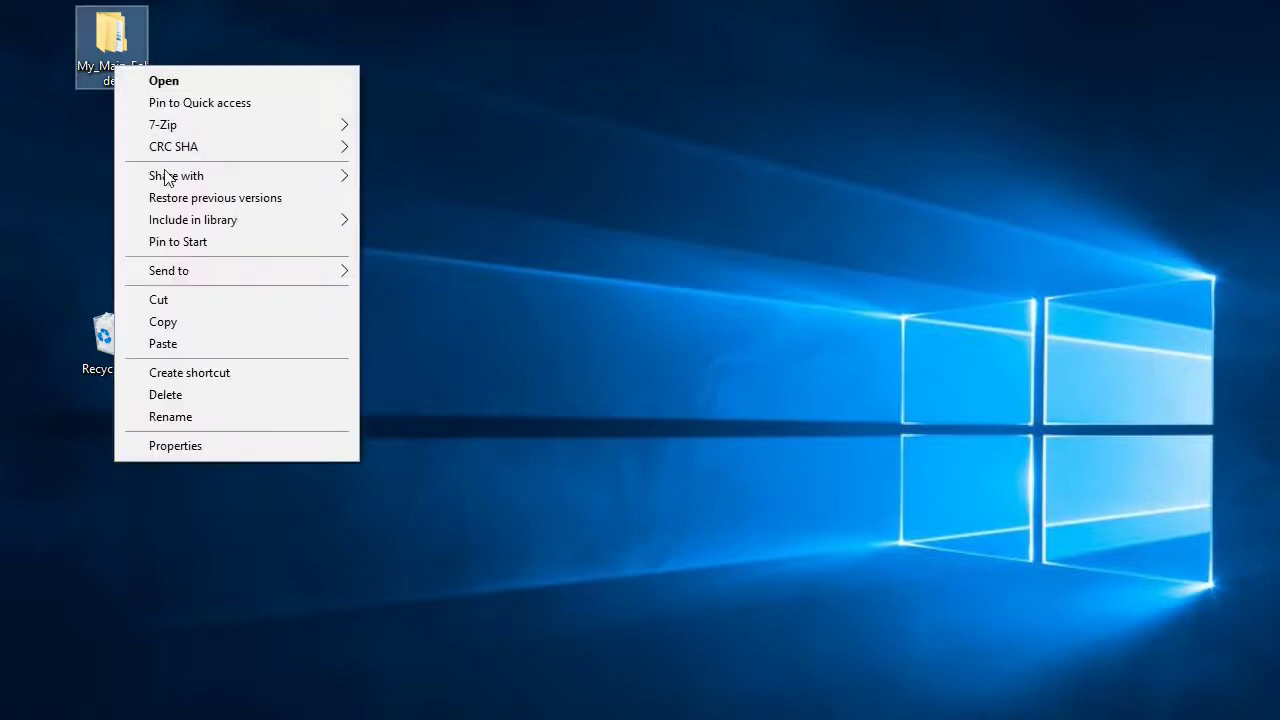
{"action": "left_click", "coordinate": [205, 421]}
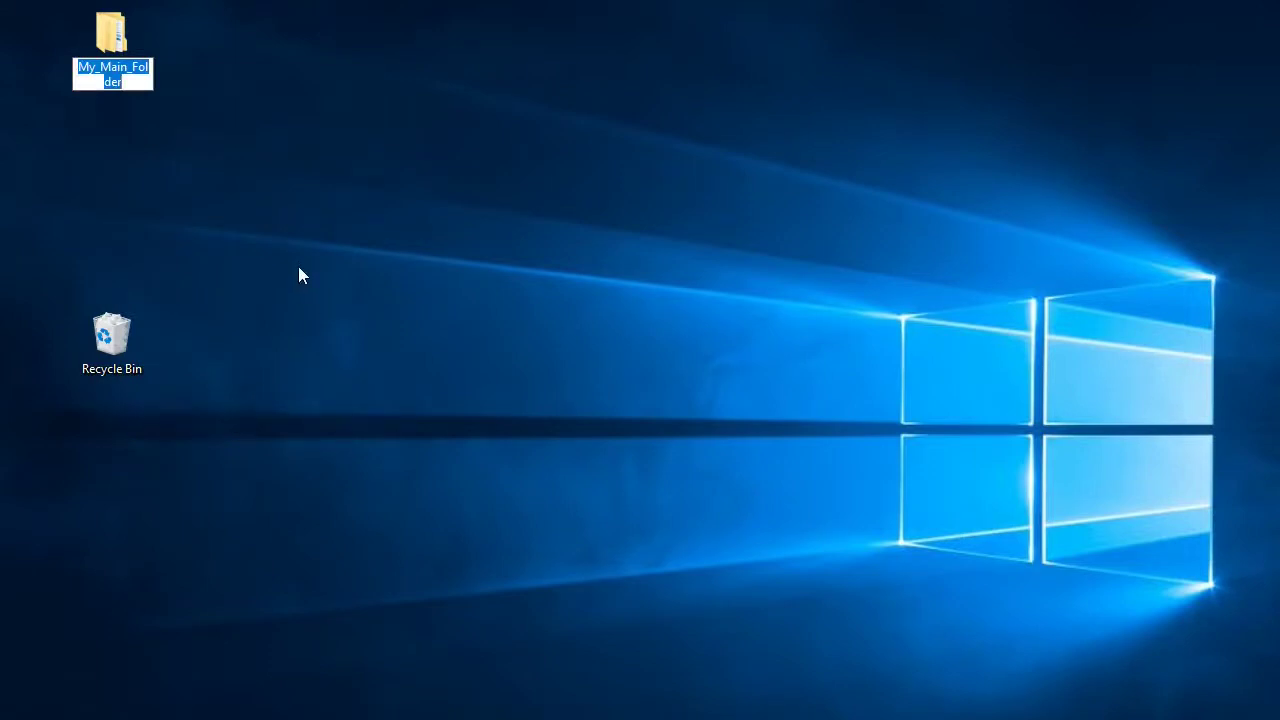
{"action": "type", "text": "My"}
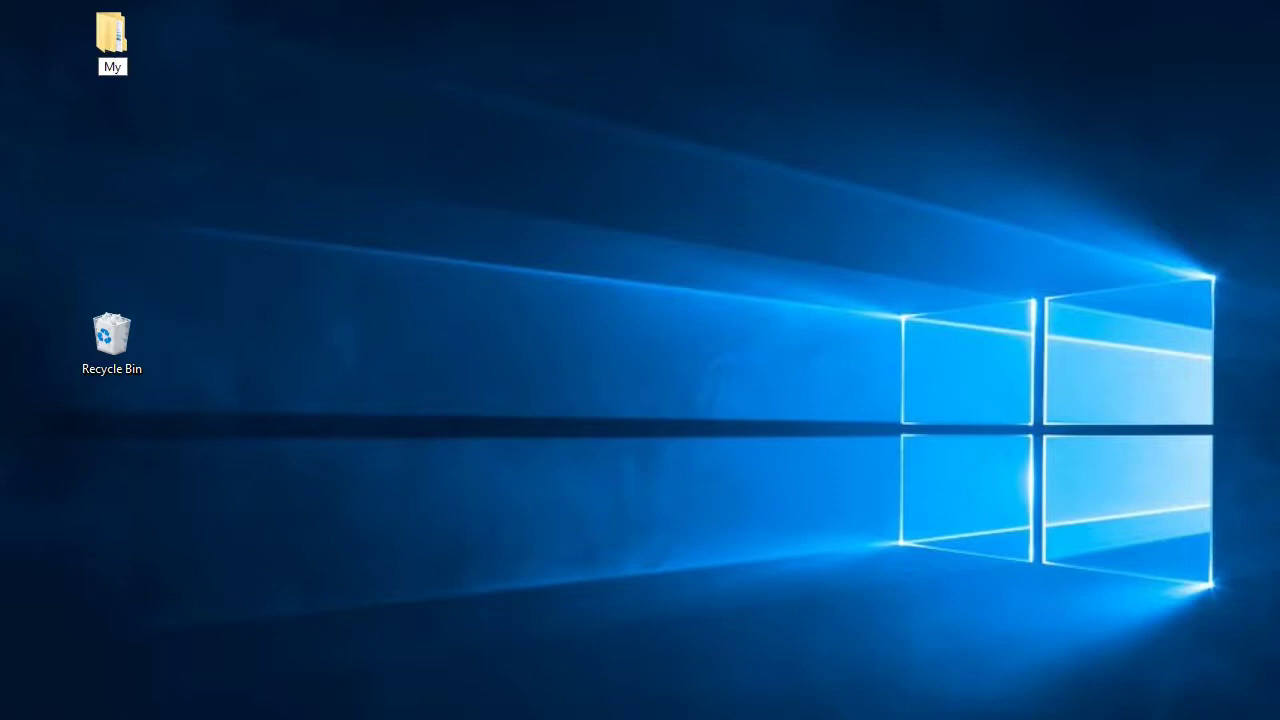
{"action": "type", "text": "_Folder"}
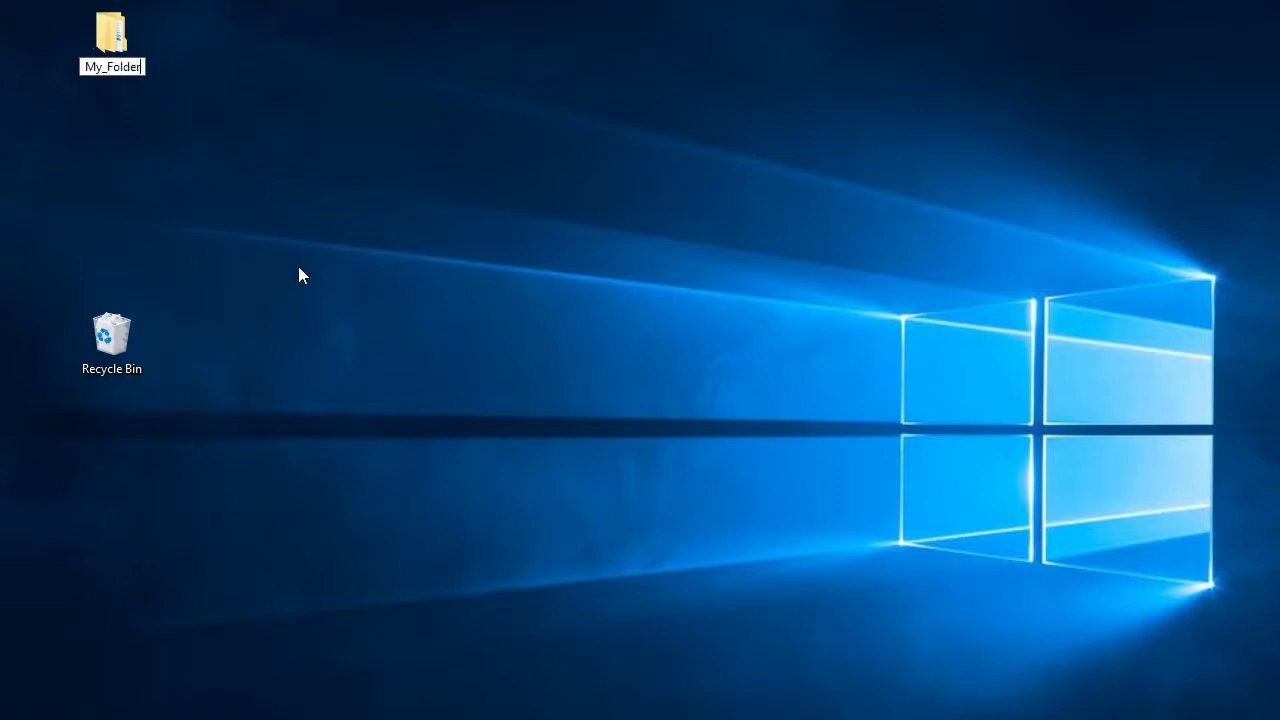
{"action": "type", "text": "_to_retain"}
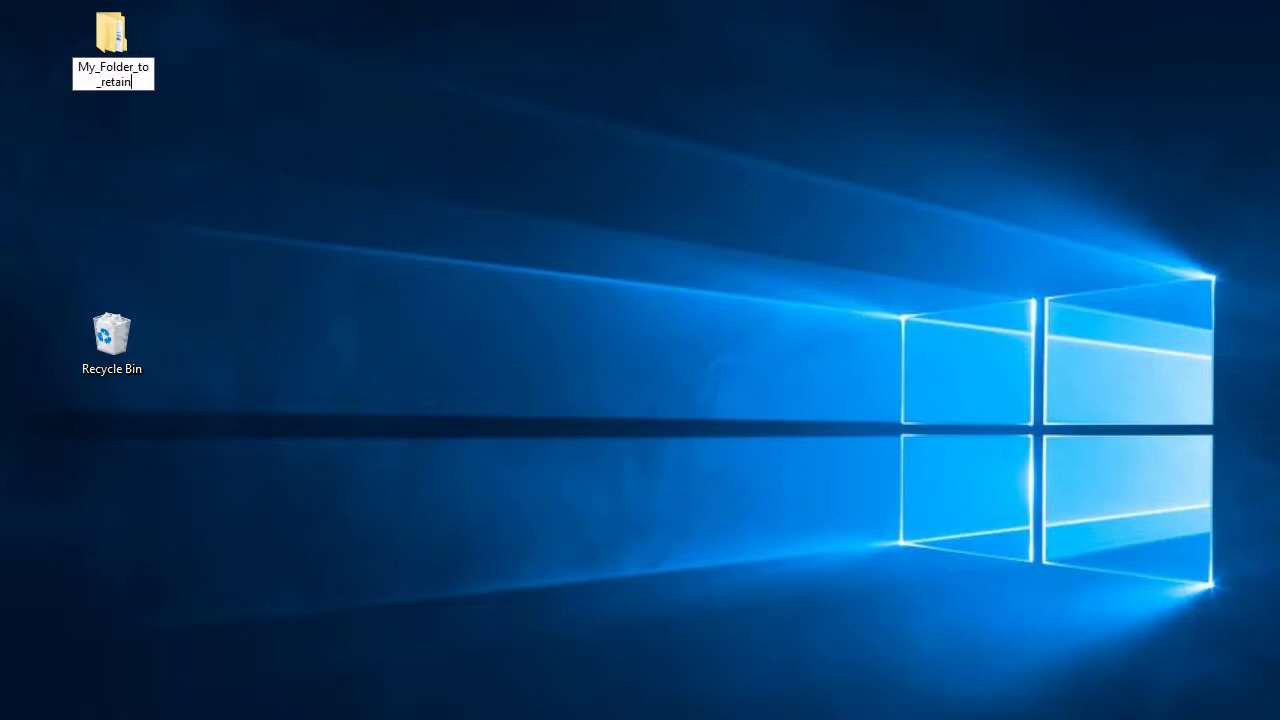
{"action": "key", "text": "Return"}
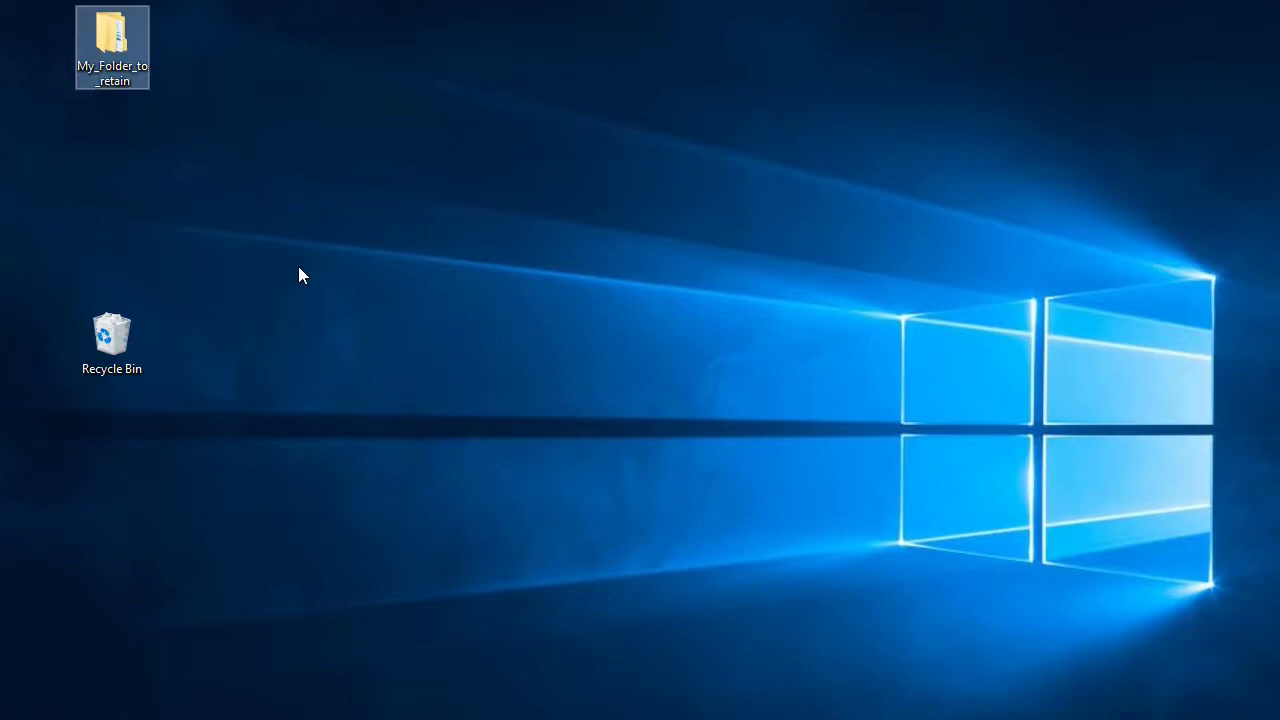
- Restore all Recycle Bin items, then move the returned My_Main_Folder toward the desktop's middle
{"action": "left_click", "coordinate": [111, 338]}
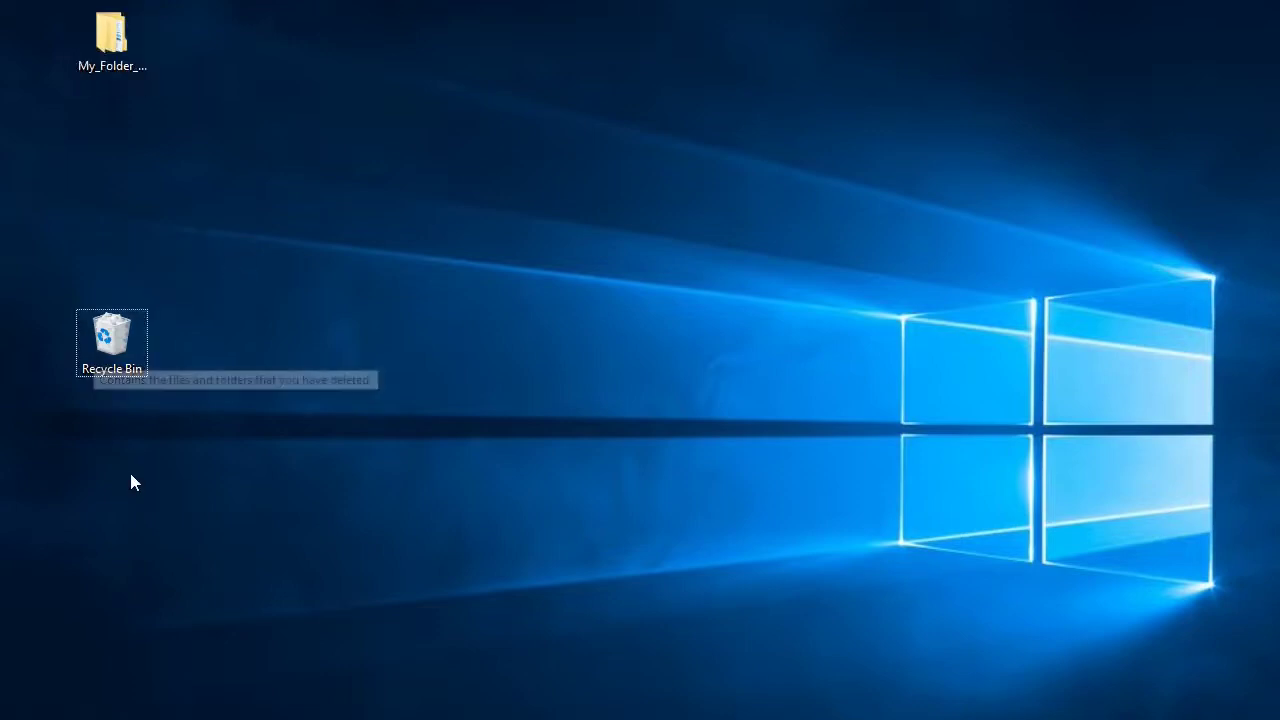
{"action": "double_click", "coordinate": [104, 362]}
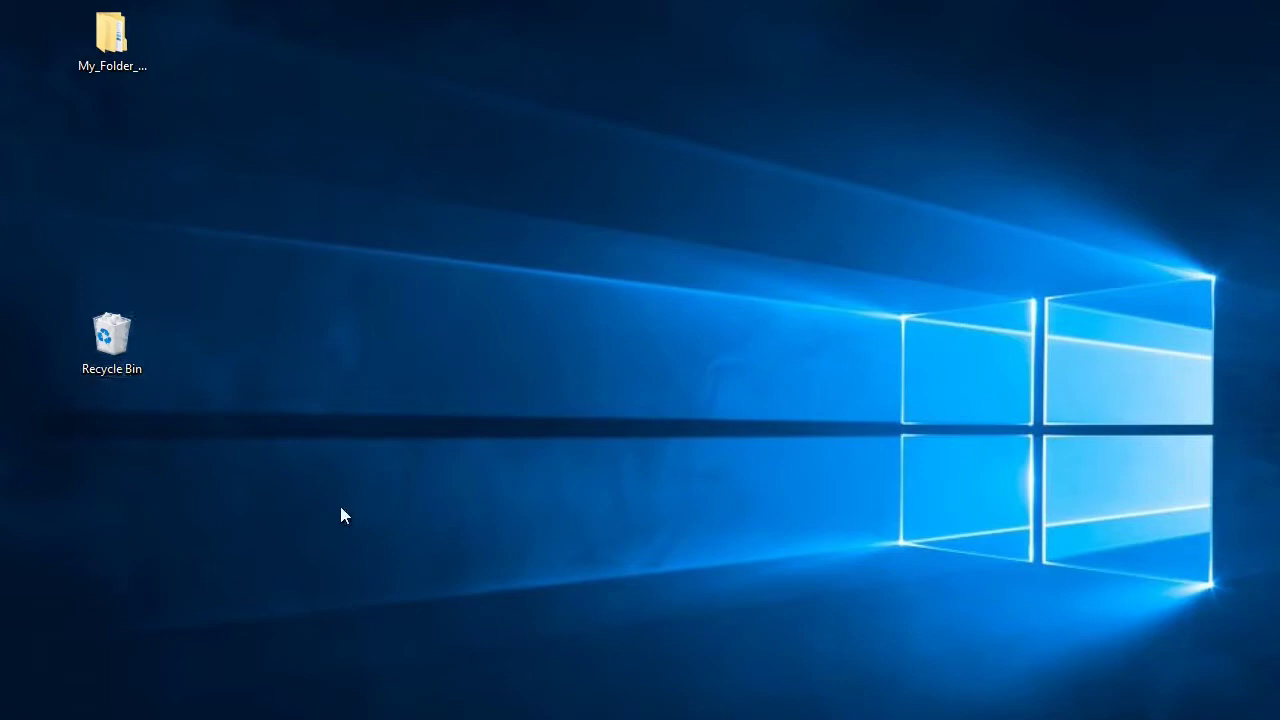
{"action": "key", "text": "ctrl+a"}
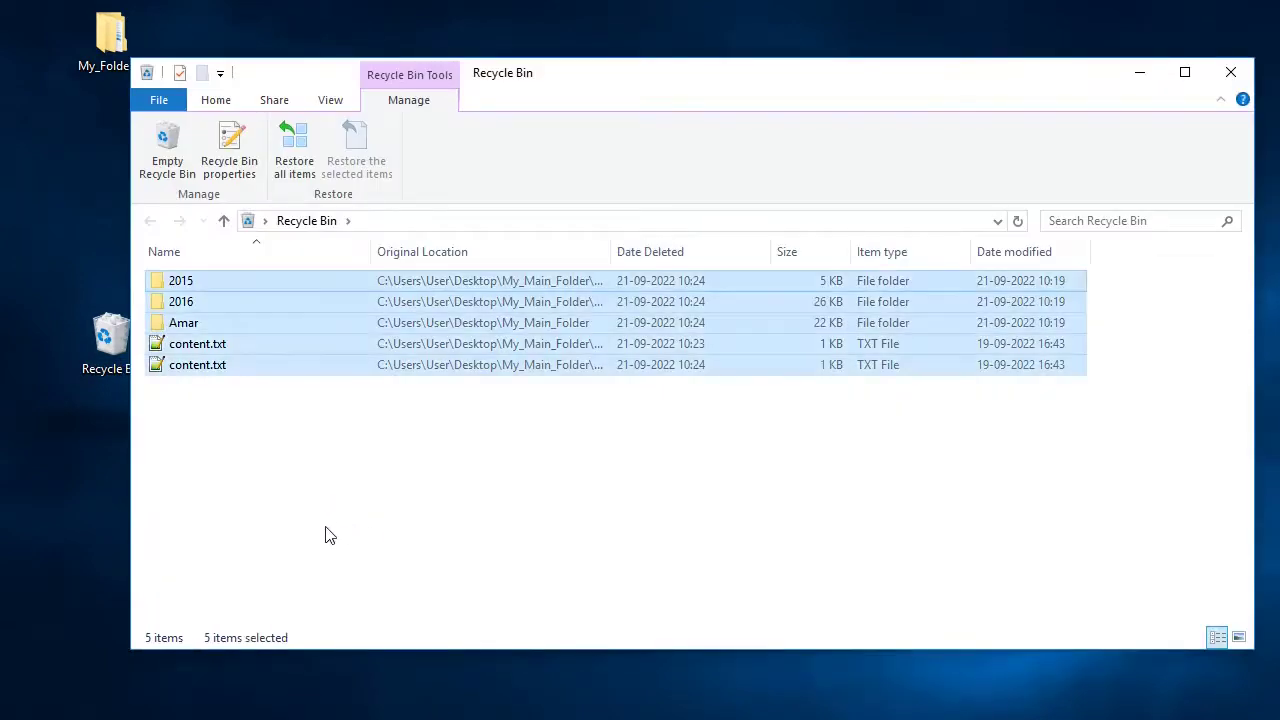
{"action": "right_click", "coordinate": [207, 367]}
{"action": "left_click", "coordinate": [258, 382]}
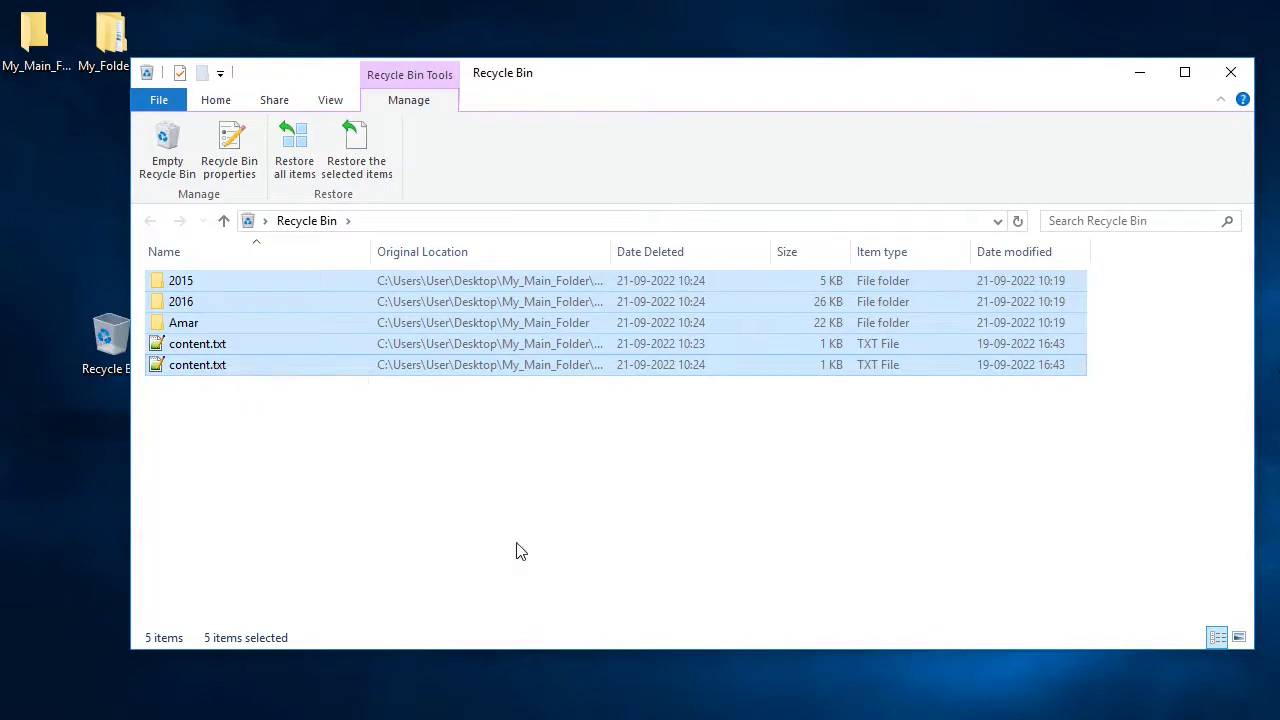
{"action": "left_click", "coordinate": [1229, 78]}
{"action": "left_click_drag", "start_coordinate": [36, 35], "coordinate": [480, 157]}
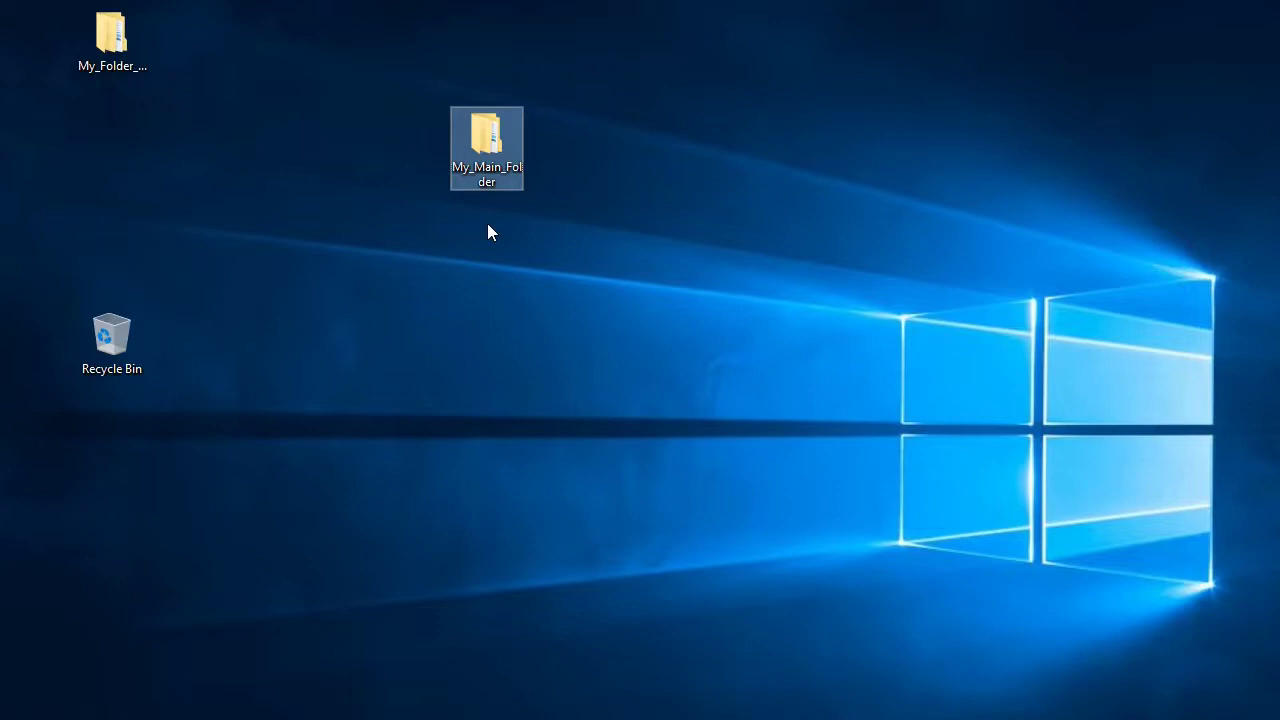
- Rename the restored My_Main_Folder to Folder_to_backup
{"action": "key", "text": "F2"}
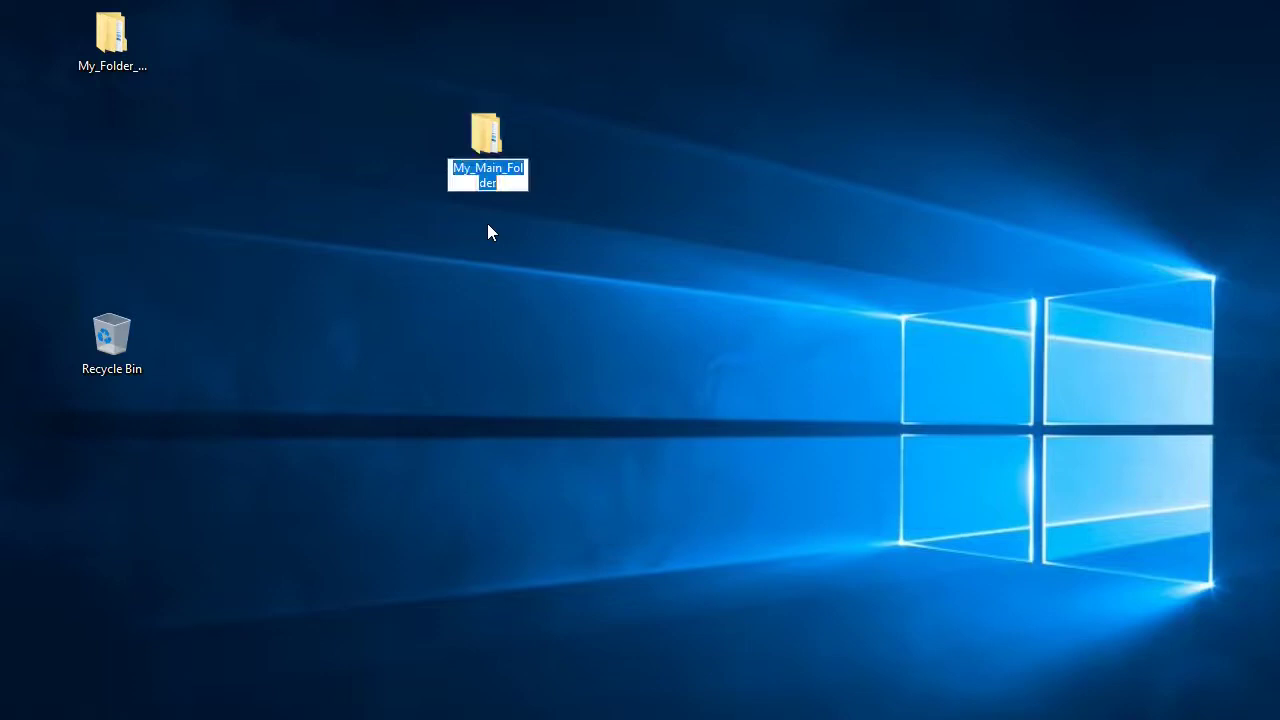
{"action": "type", "text": "F"}
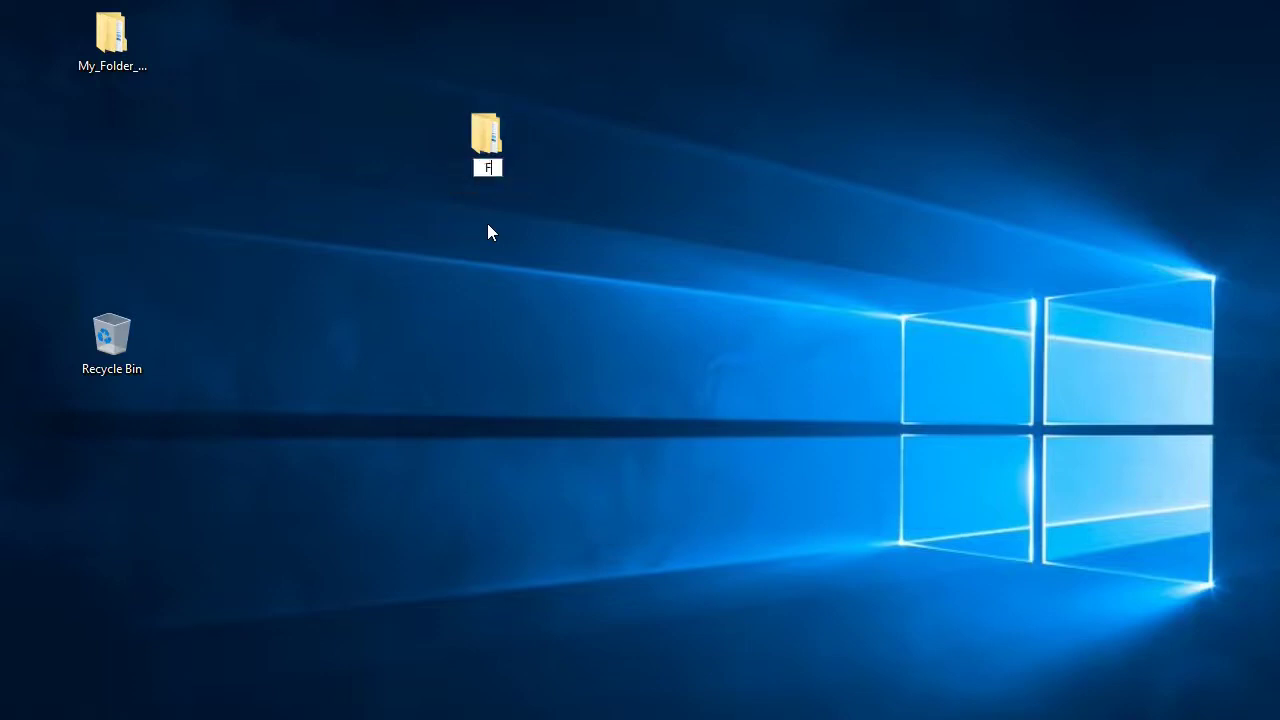
{"action": "type", "text": "older_to_backup"}
{"action": "key", "text": "Return"}
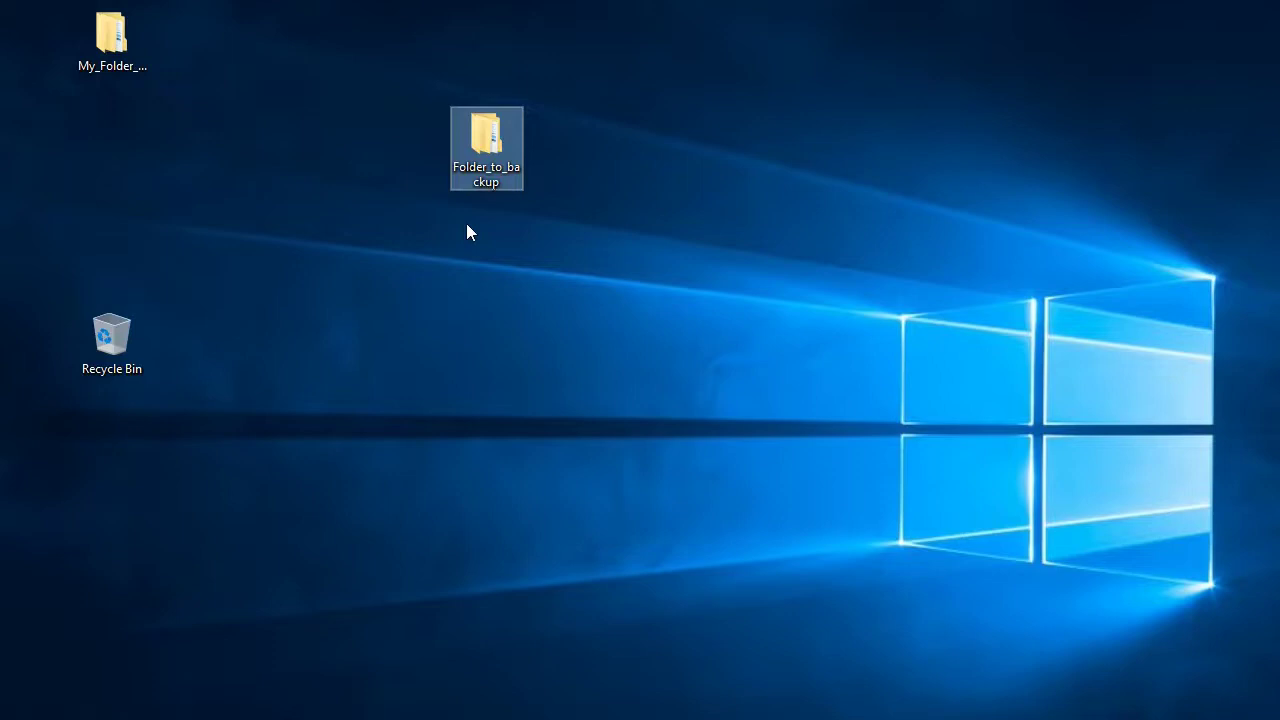
{"action": "double_click", "coordinate": [471, 180]}
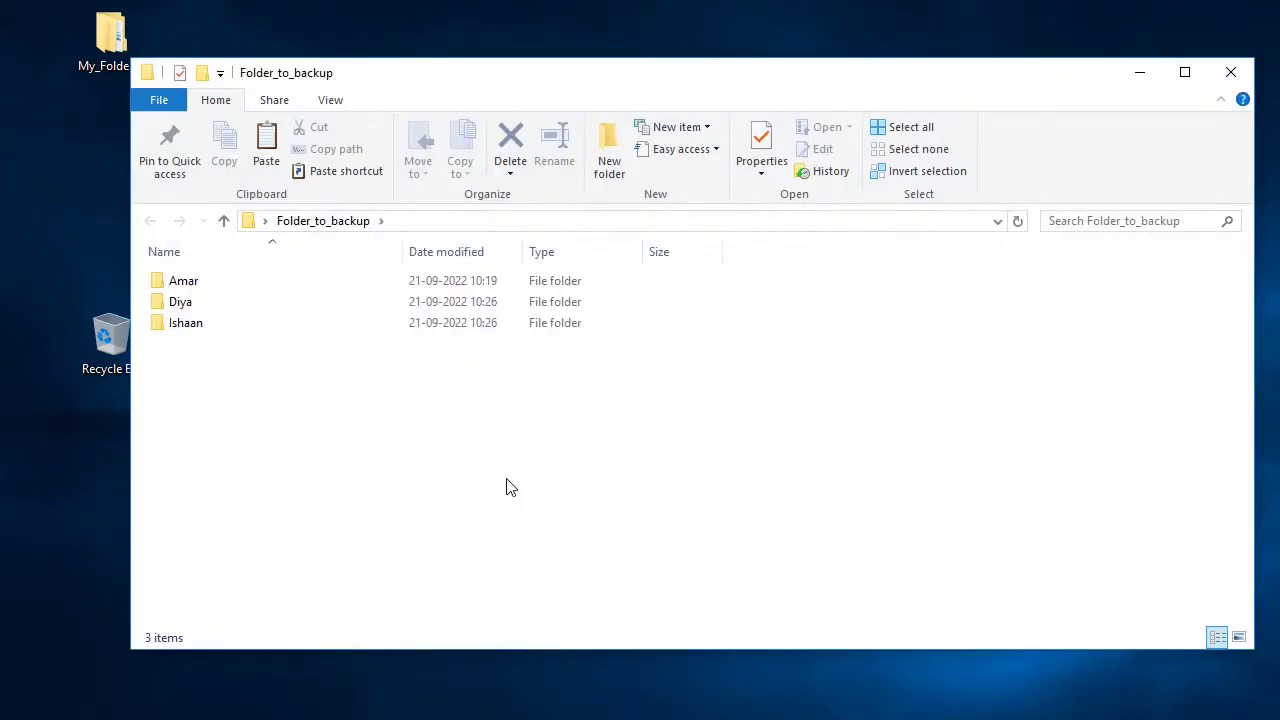
{"action": "double_click", "coordinate": [211, 287]}
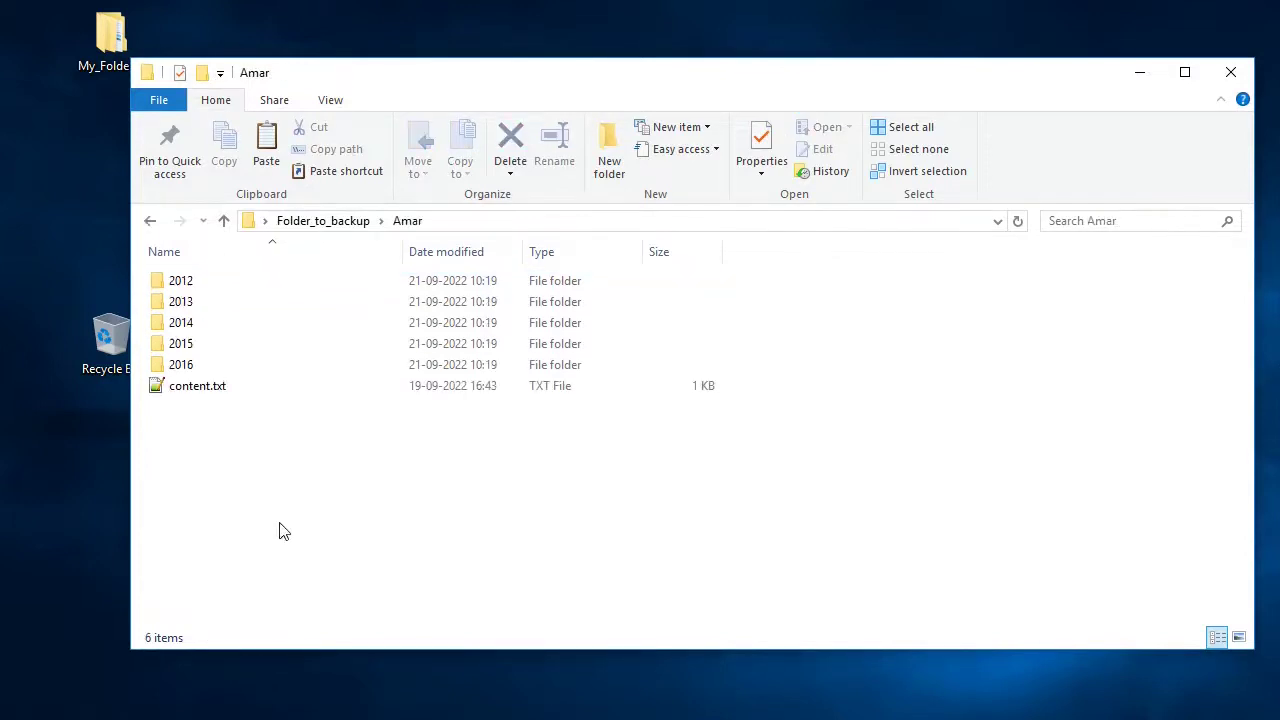
{"action": "double_click", "coordinate": [186, 330]}
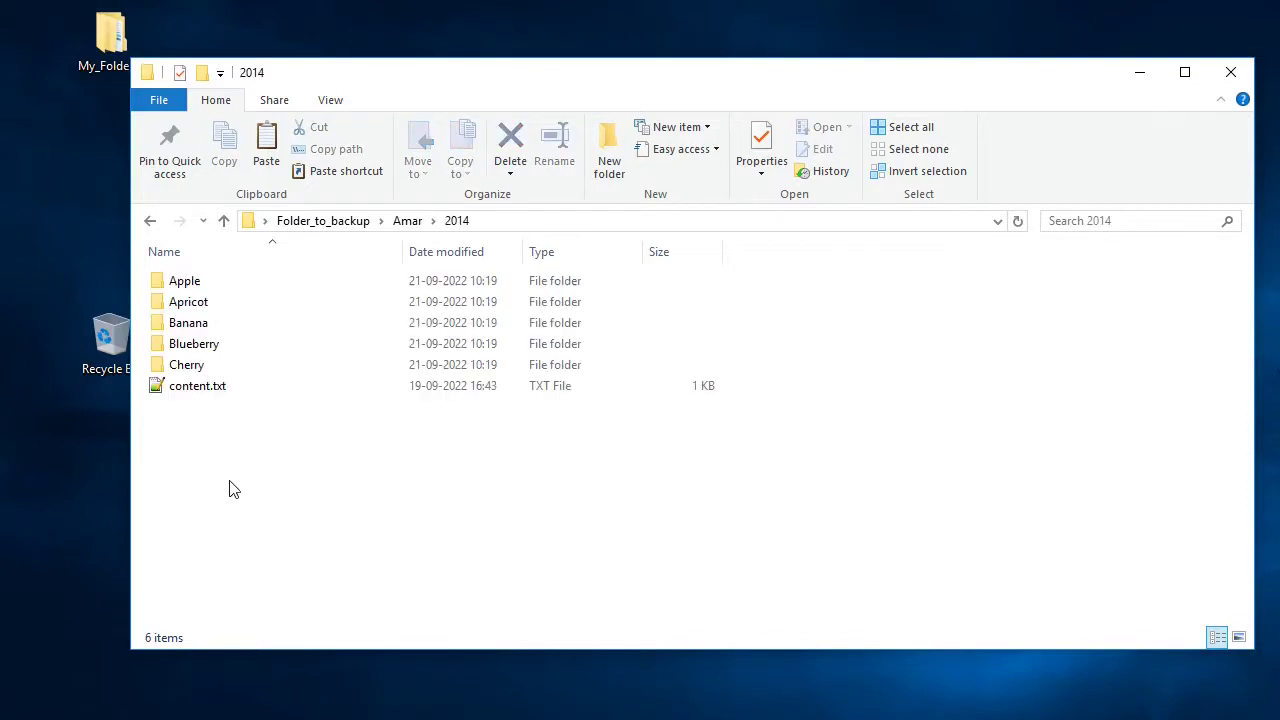
{"action": "left_click", "coordinate": [330, 222]}
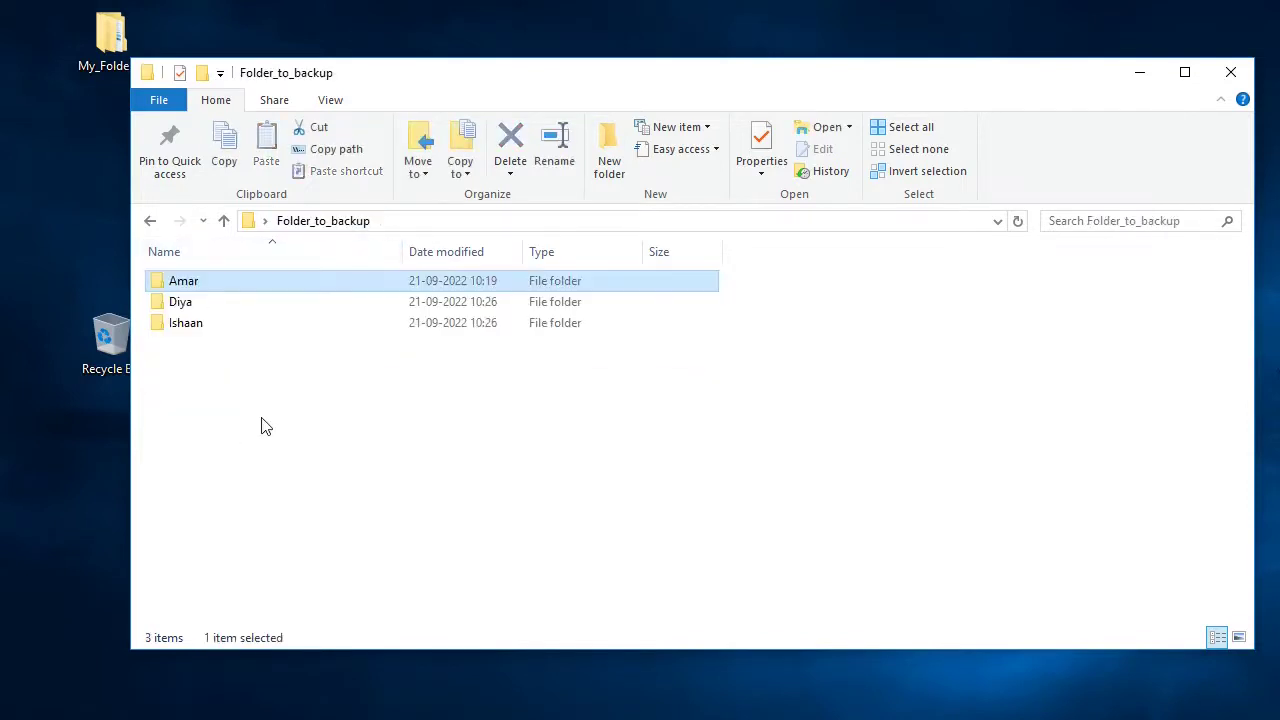
{"action": "double_click", "coordinate": [185, 325]}
{"action": "double_click", "coordinate": [196, 304]}
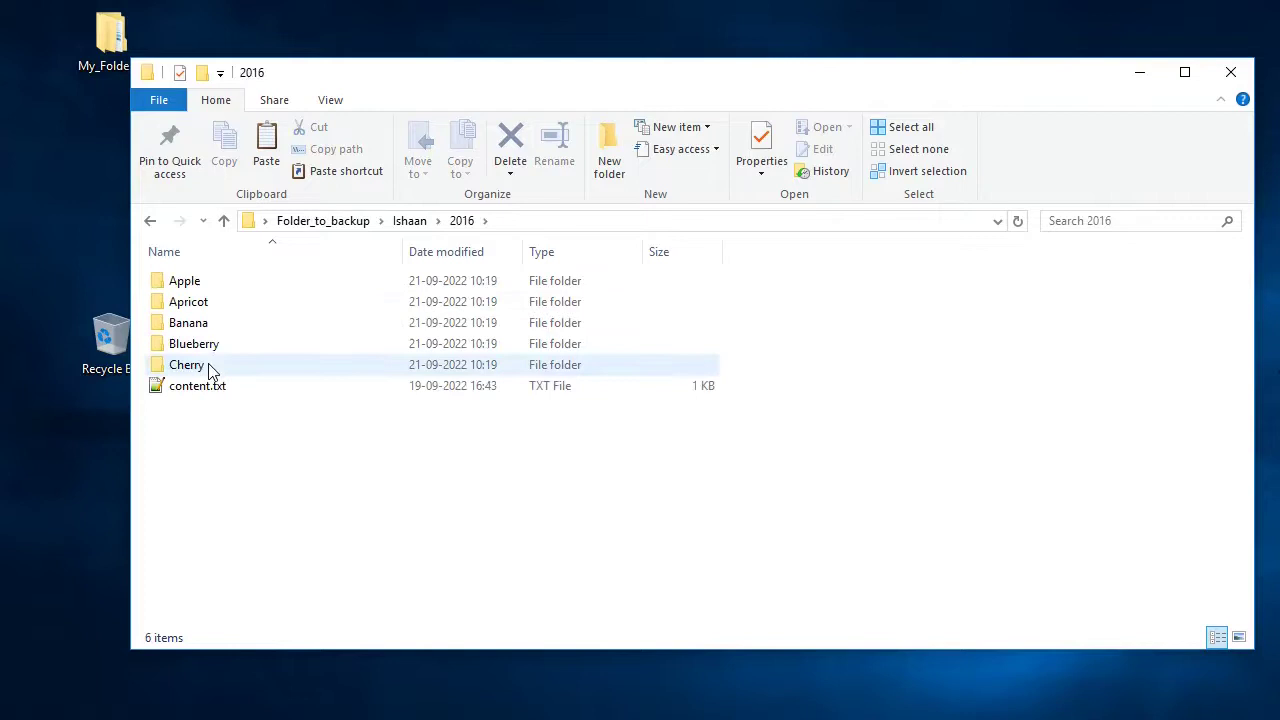
{"action": "left_click", "coordinate": [324, 222]}
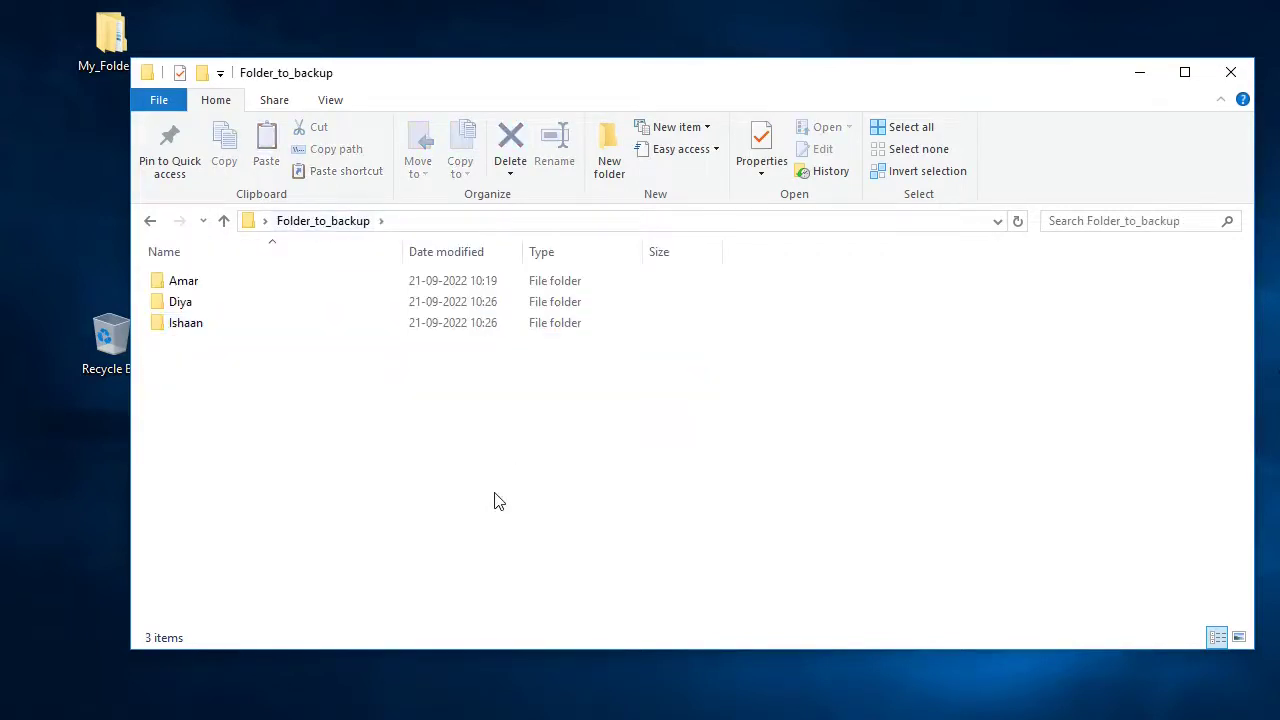
{"action": "left_click", "coordinate": [1232, 76]}
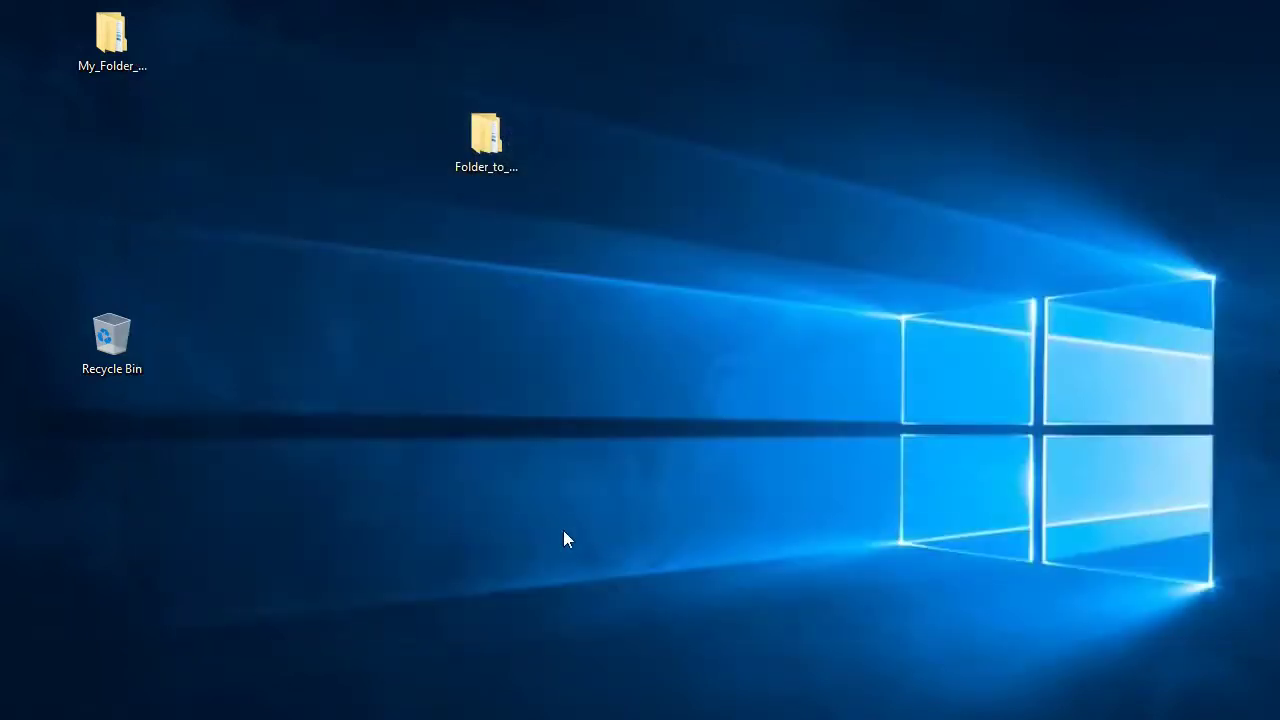
{"action": "left_click", "coordinate": [484, 140]}
{"action": "right_click", "coordinate": [484, 142]}
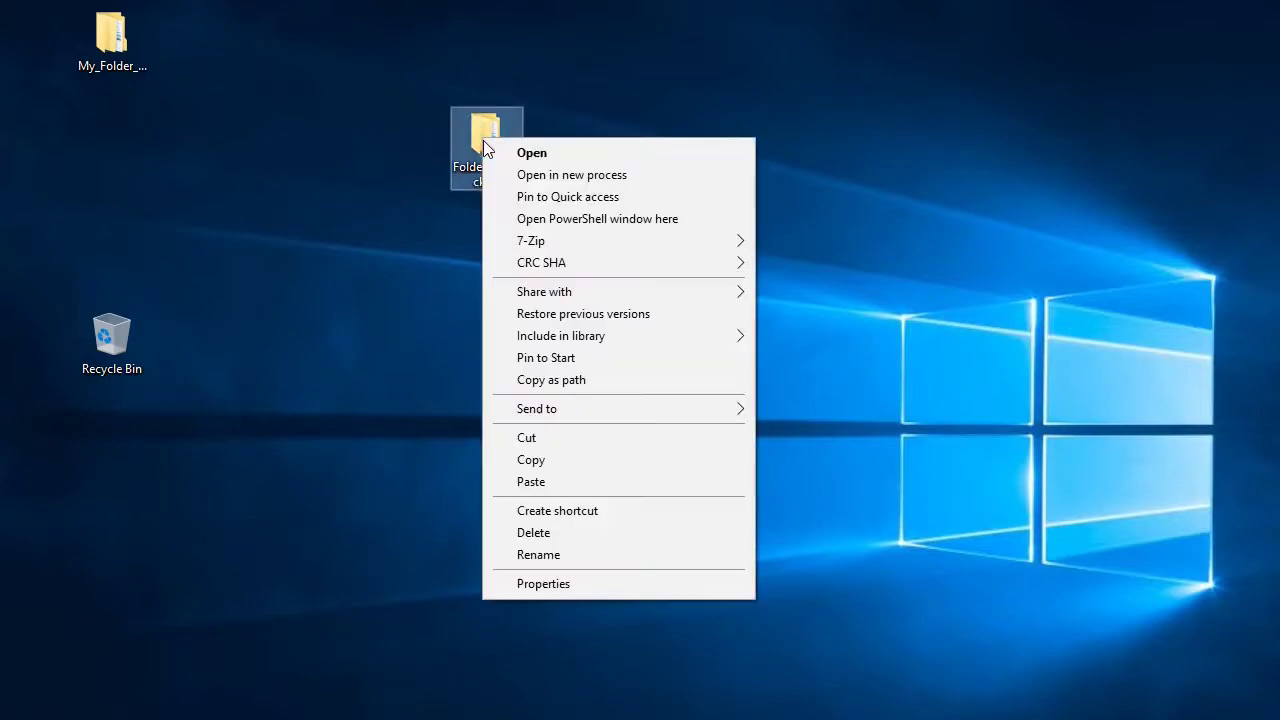
{"action": "left_click", "coordinate": [547, 221]}
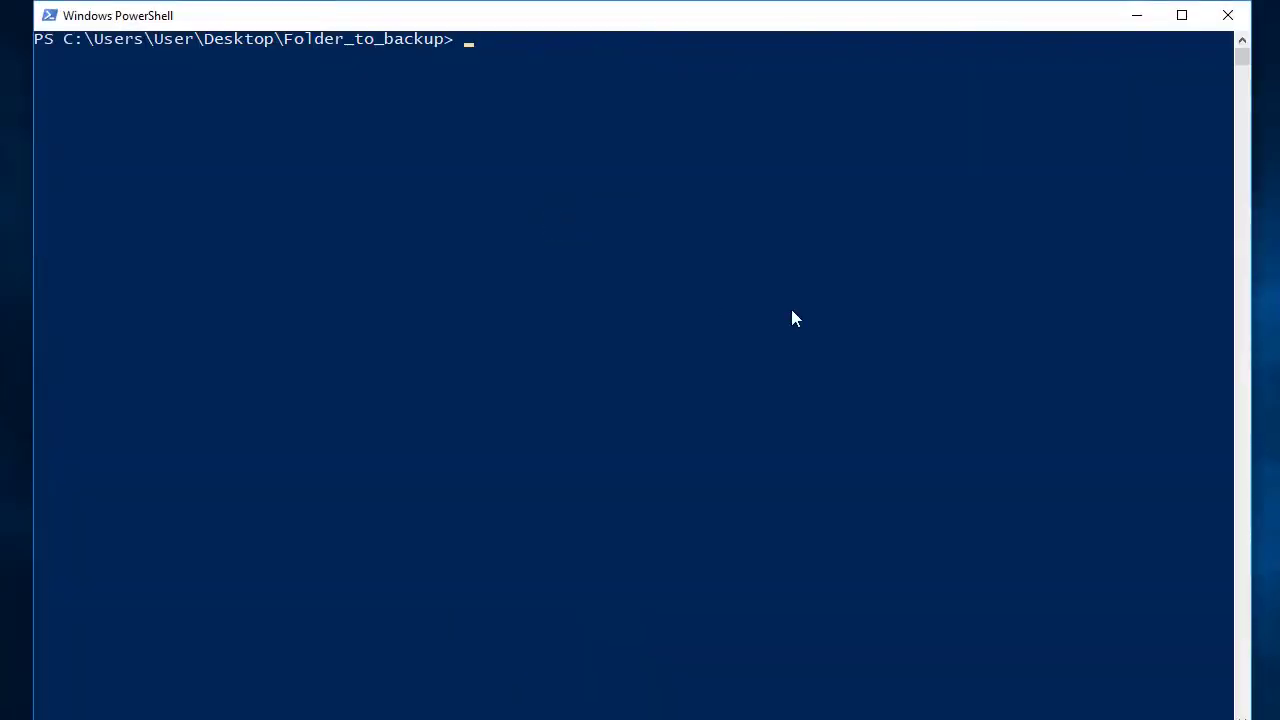
{"action": "type", "text": "tree"}
{"action": "key", "text": "Return"}
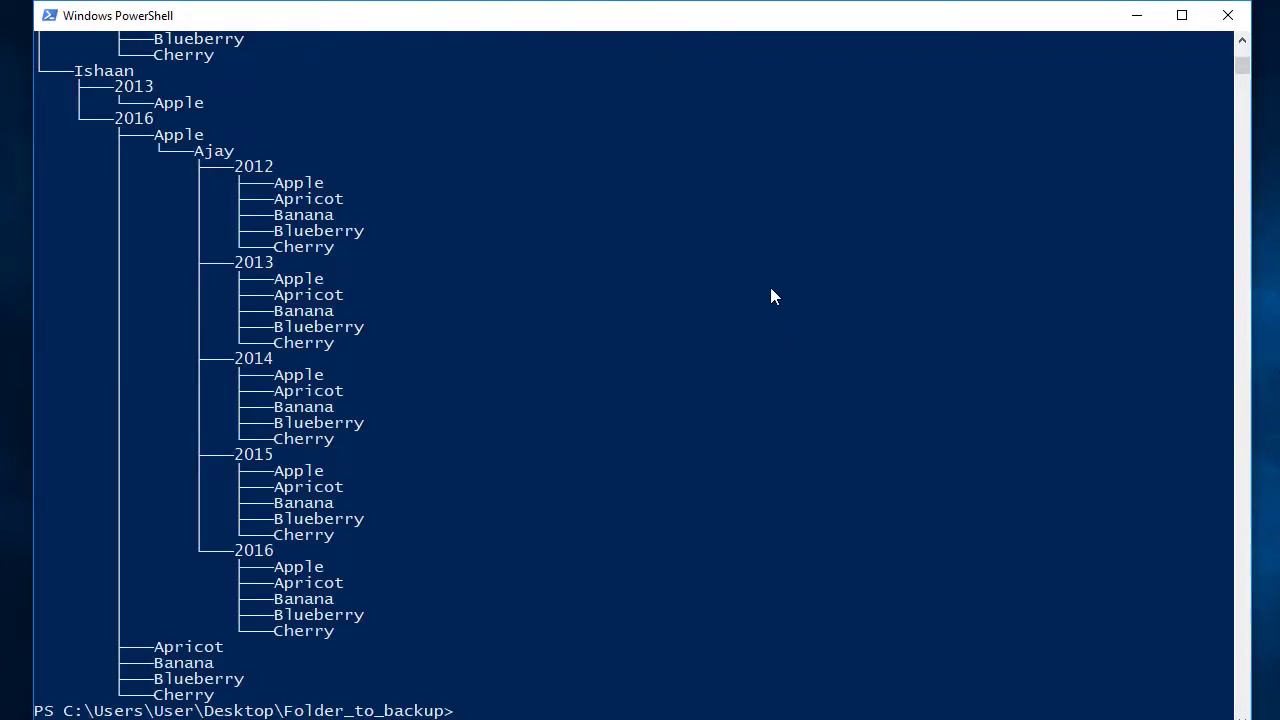
{"action": "scroll", "coordinate": [771, 296], "scroll_direction": "up", "scroll_amount": 3}
{"action": "scroll", "coordinate": [771, 290], "scroll_direction": "up", "scroll_amount": 11}
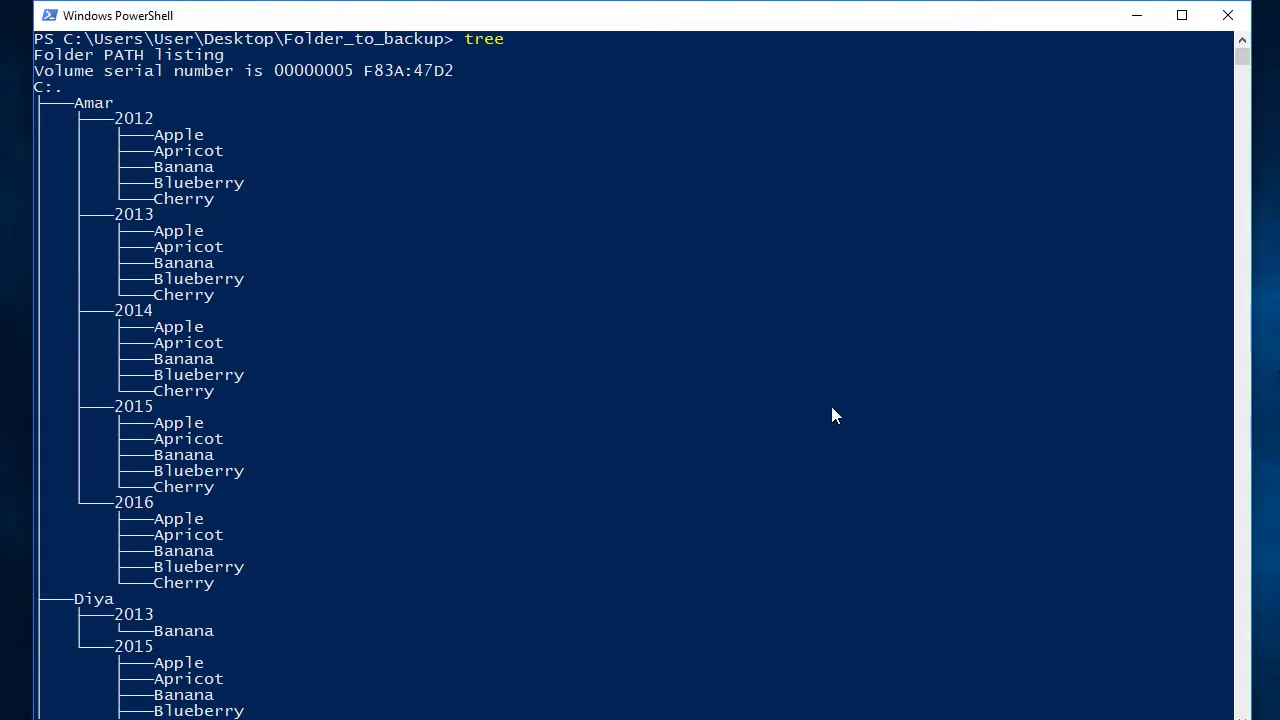
{"action": "scroll", "coordinate": [832, 408], "scroll_direction": "down", "scroll_amount": 7}
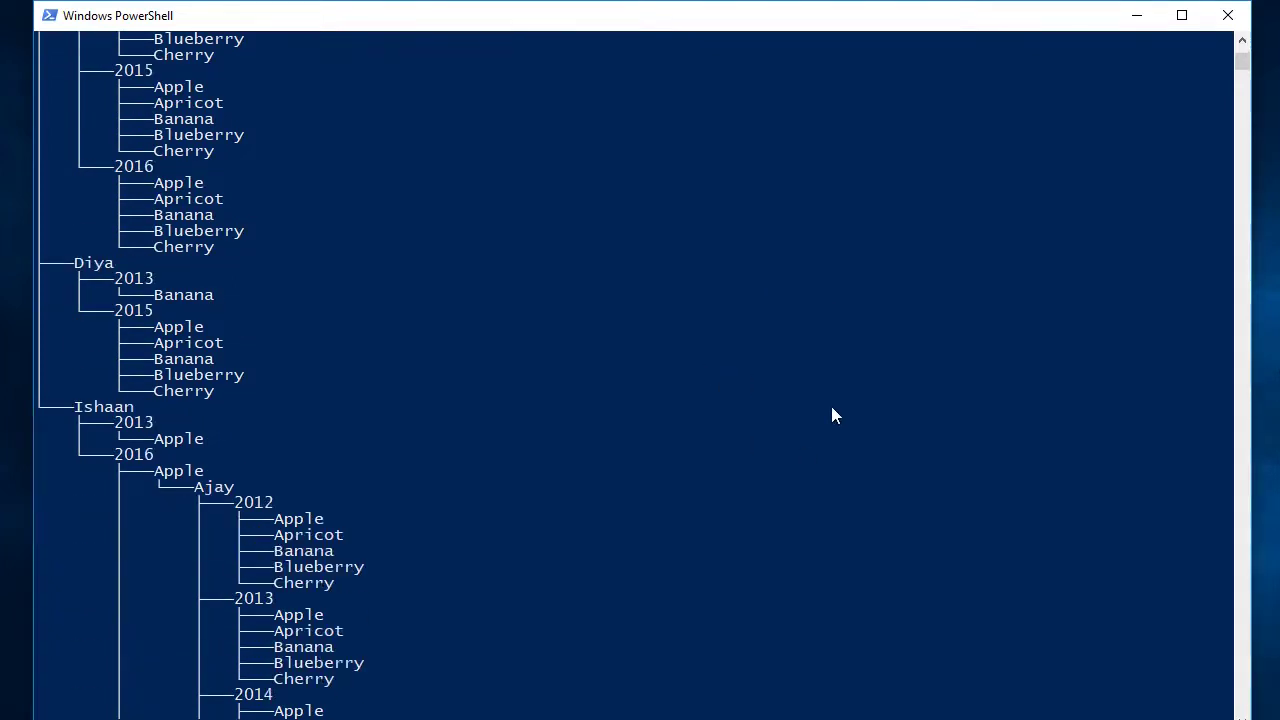
{"action": "scroll", "coordinate": [832, 408], "scroll_direction": "down", "scroll_amount": 13}
{"action": "scroll", "coordinate": [832, 408], "scroll_direction": "up", "scroll_amount": 3}
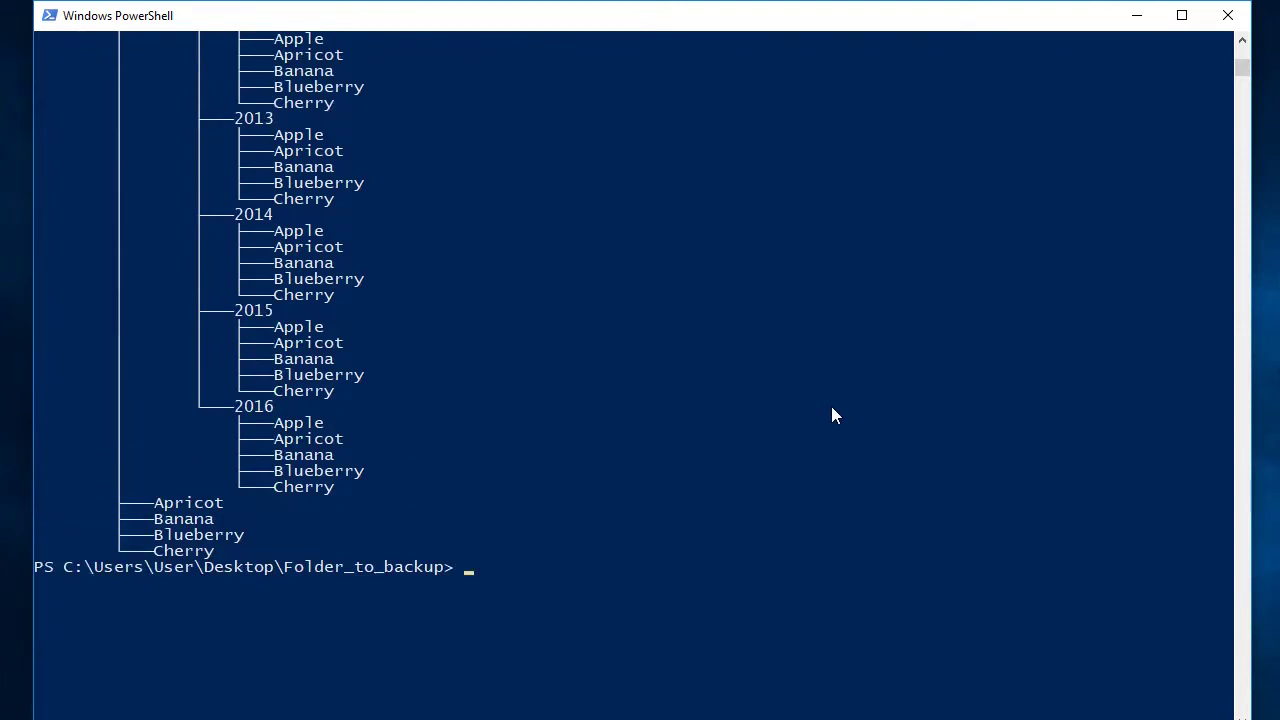
{"action": "scroll", "coordinate": [832, 408], "scroll_direction": "up", "scroll_amount": 1}
{"action": "scroll", "coordinate": [832, 408], "scroll_direction": "up", "scroll_amount": 2}
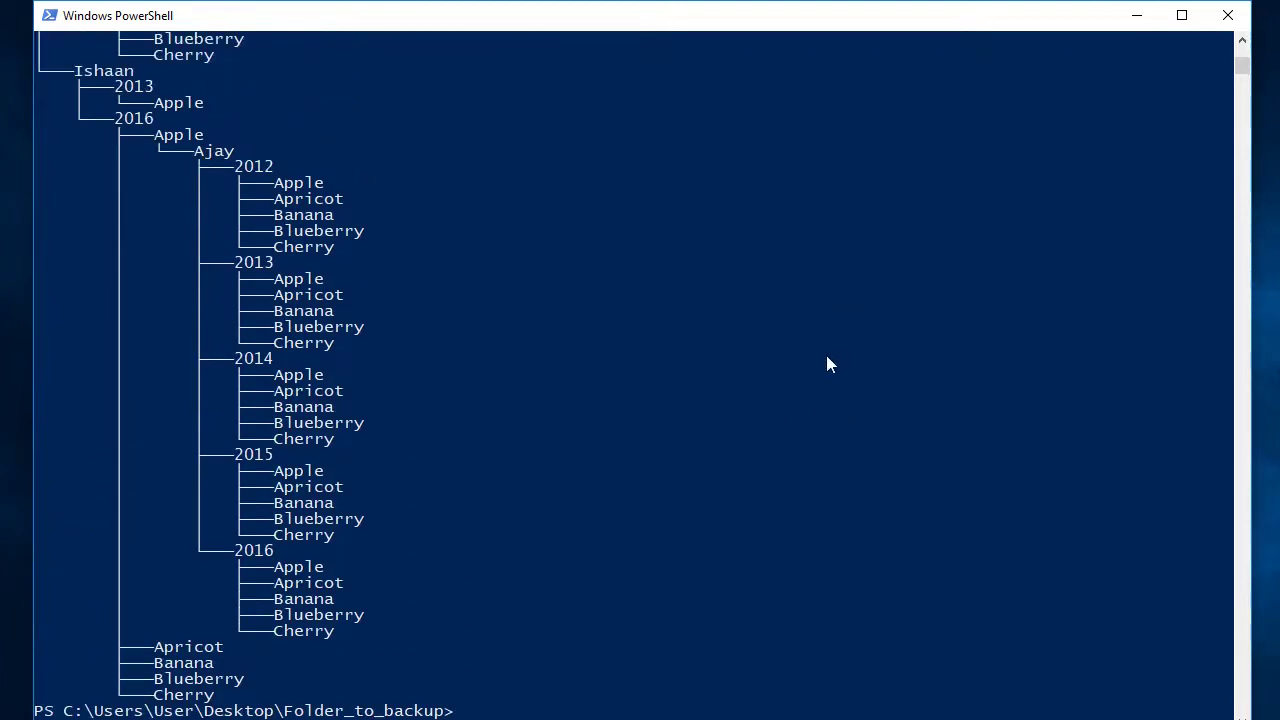
{"action": "left_click", "coordinate": [1229, 17]}
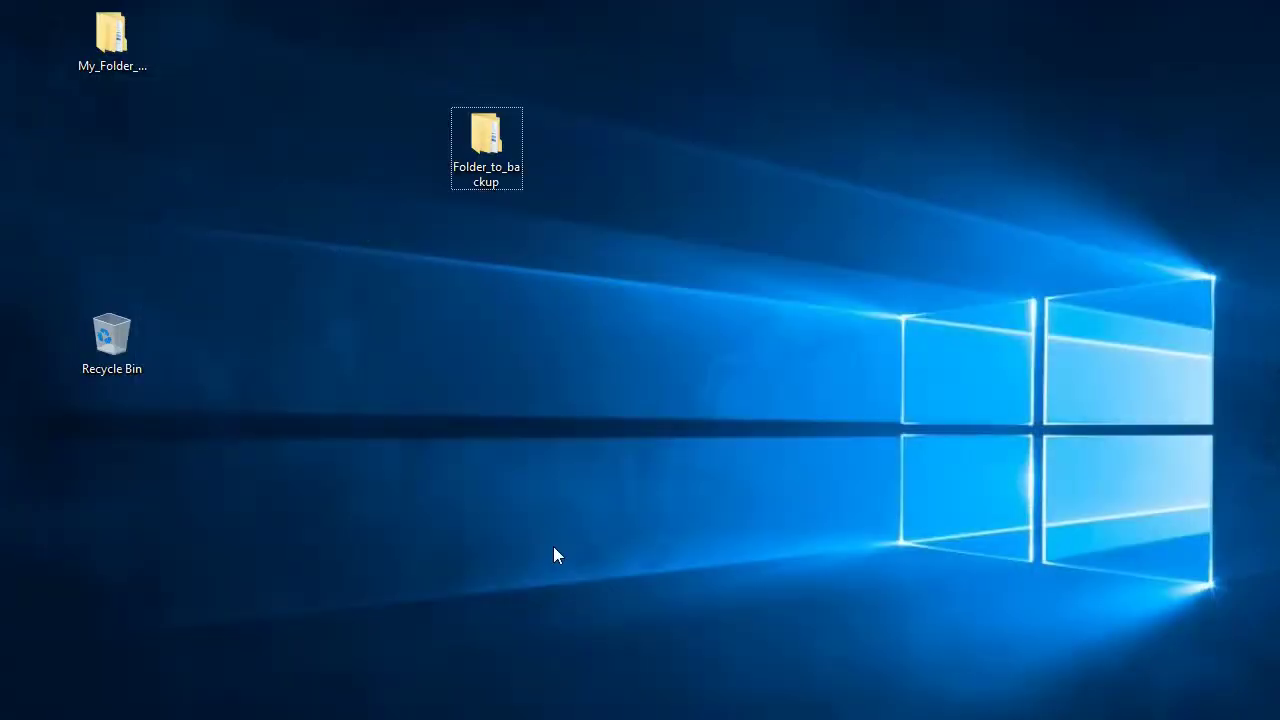
- Open Folder_to_backup on the desktop to show Amar, Diya and Ishaan
{"action": "mouse_move", "coordinate": [489, 170]}
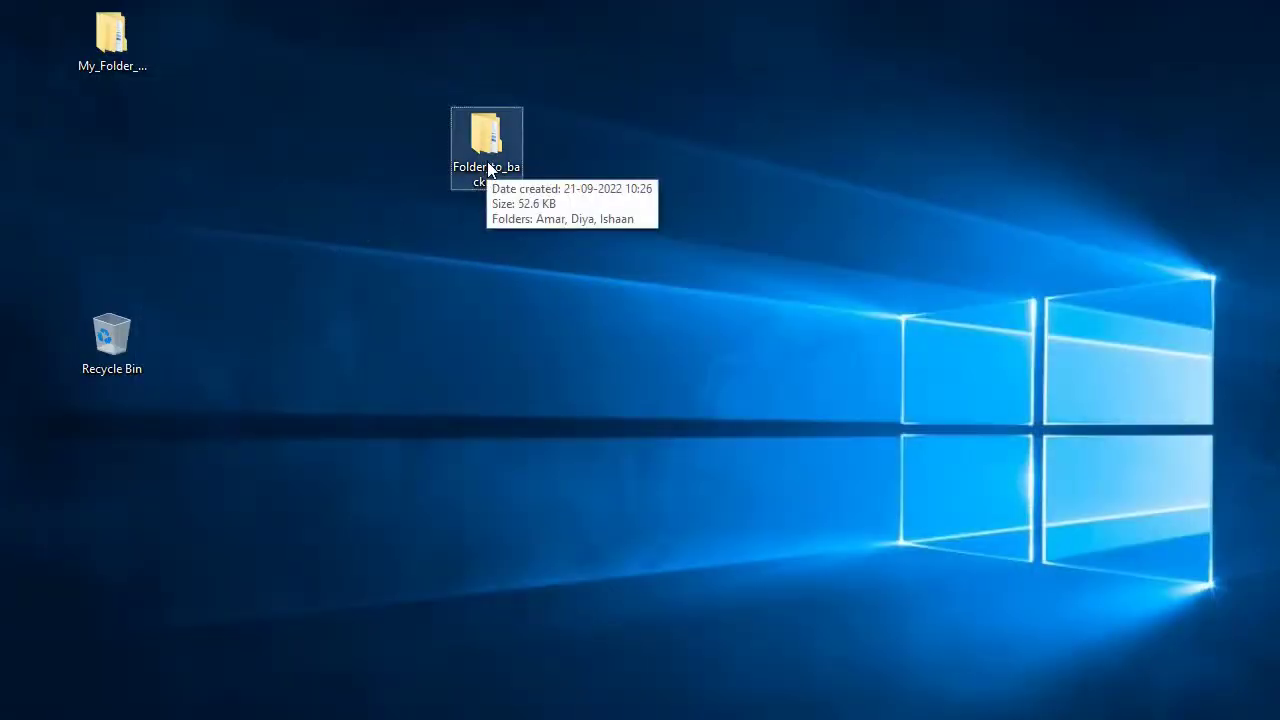
{"action": "left_click", "coordinate": [491, 176]}
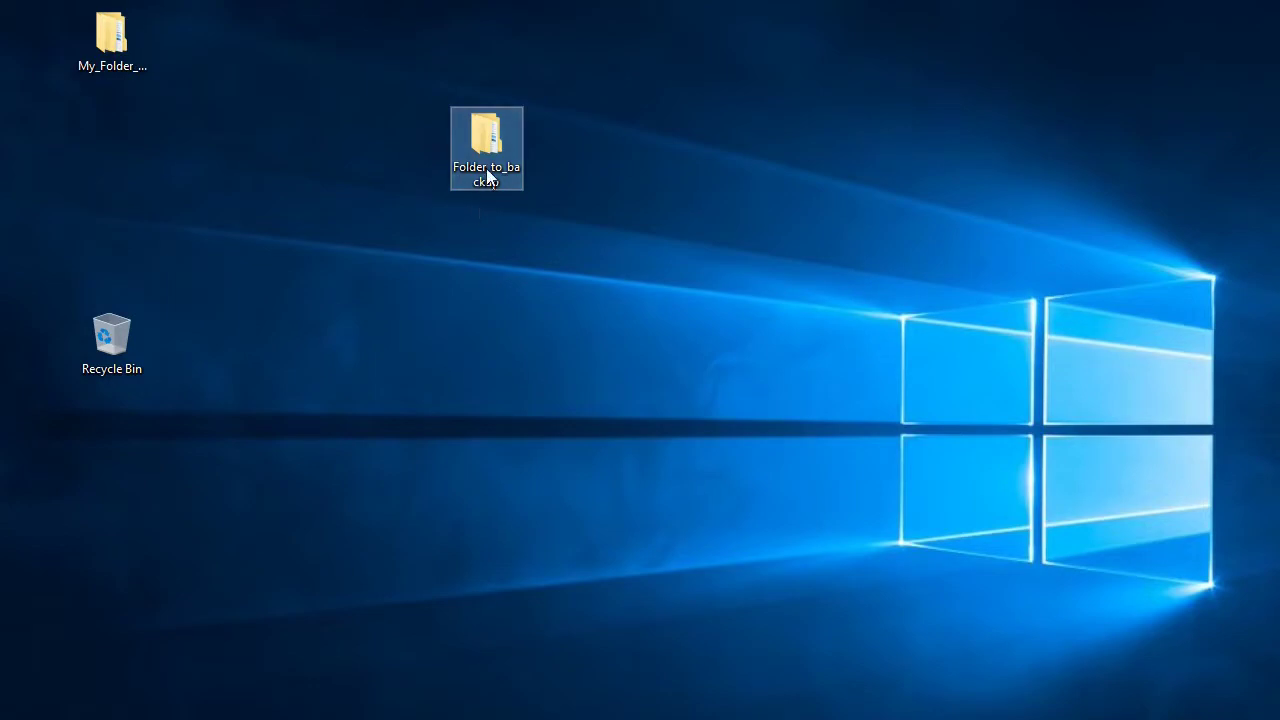
{"action": "double_click", "coordinate": [489, 184]}
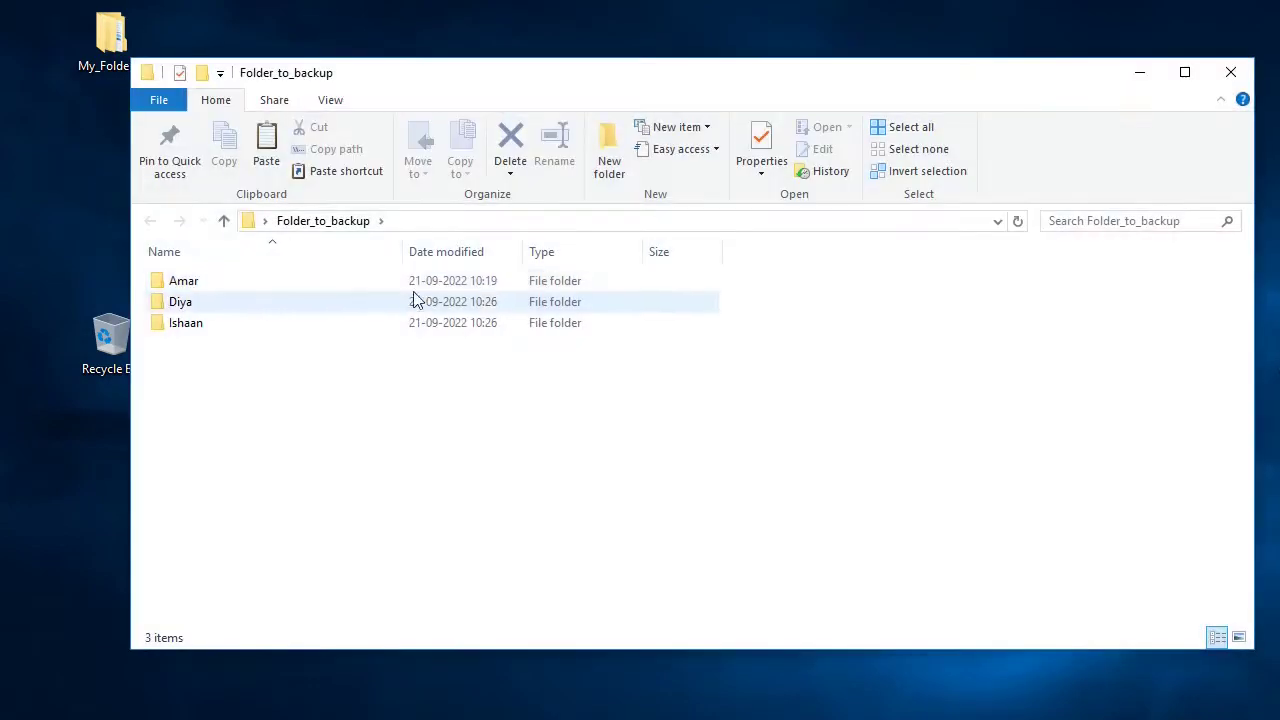